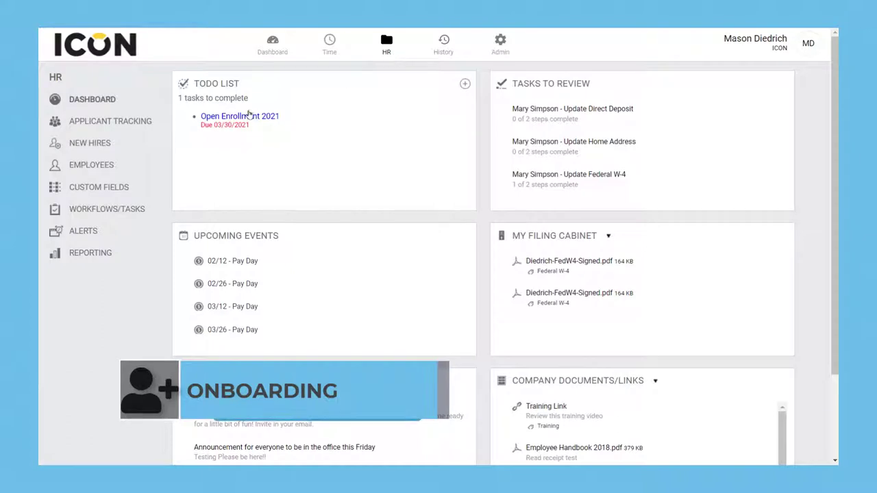
# Add a new hire as Project Manager, hired 01/11/2021, working in Utah
pyautogui.click(91, 150)
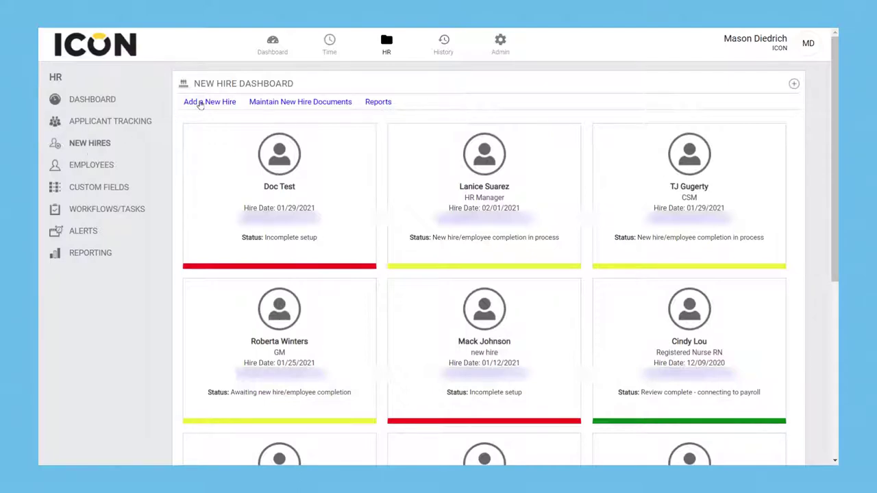
pyautogui.click(198, 103)
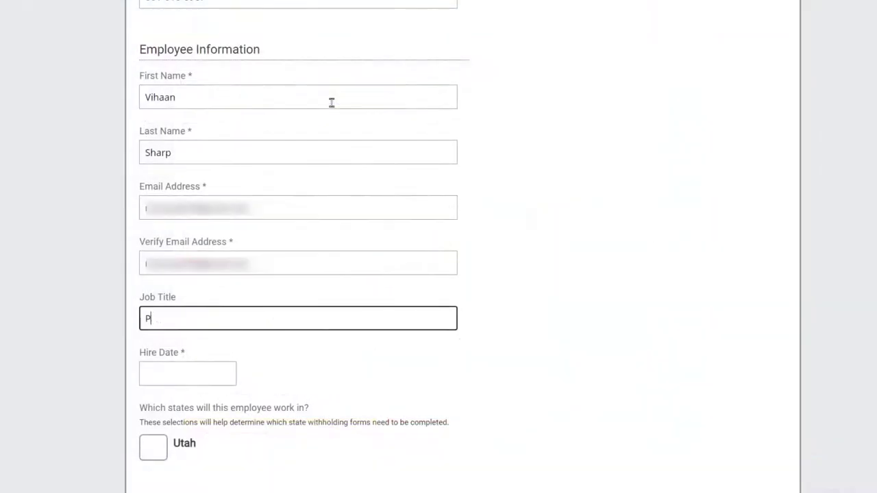
pyautogui.write('roject Manager')
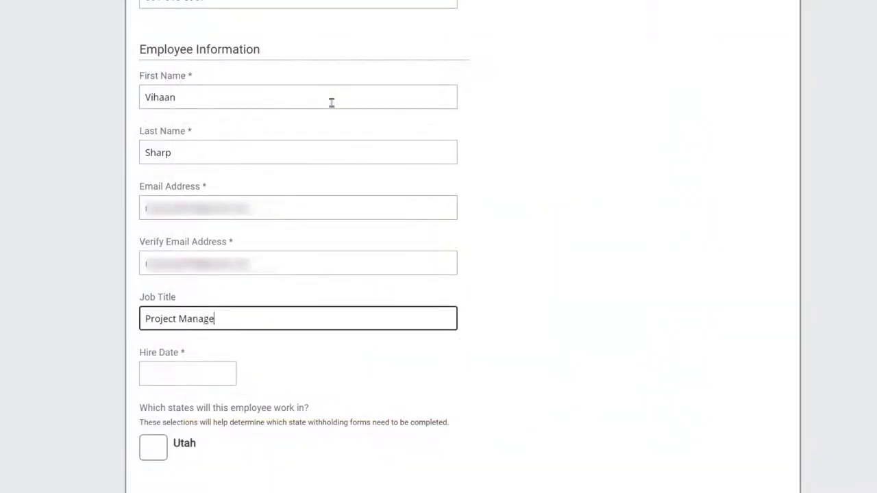
pyautogui.press('Tab')
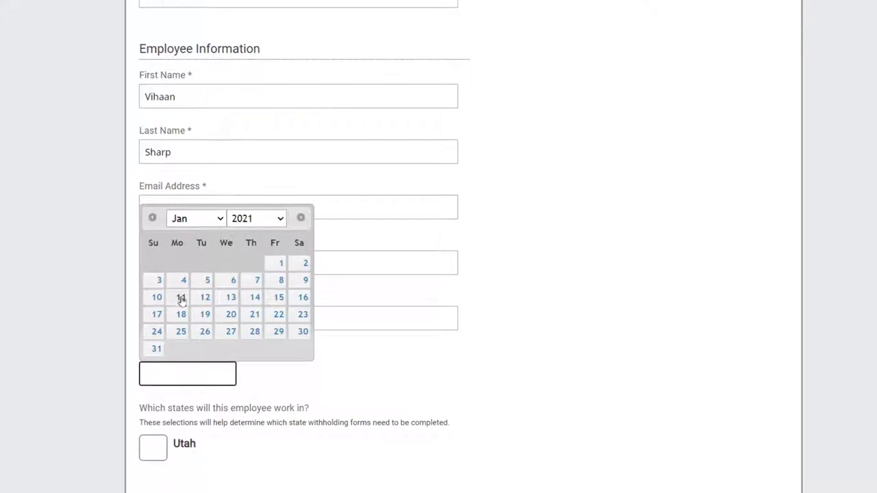
pyautogui.click(181, 297)
pyautogui.click(115, 312)
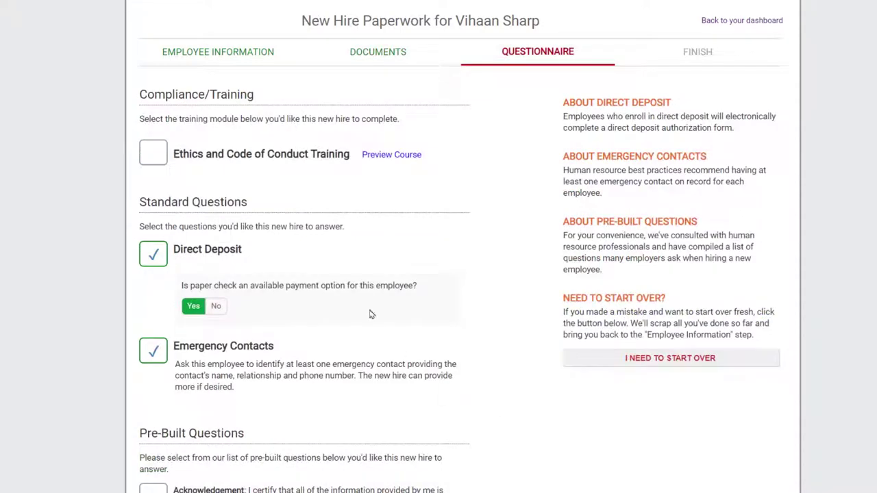
# Assign Ethics and Code of Conduct Training and set the WOTC information date to 01/11/2021
pyautogui.click(152, 154)
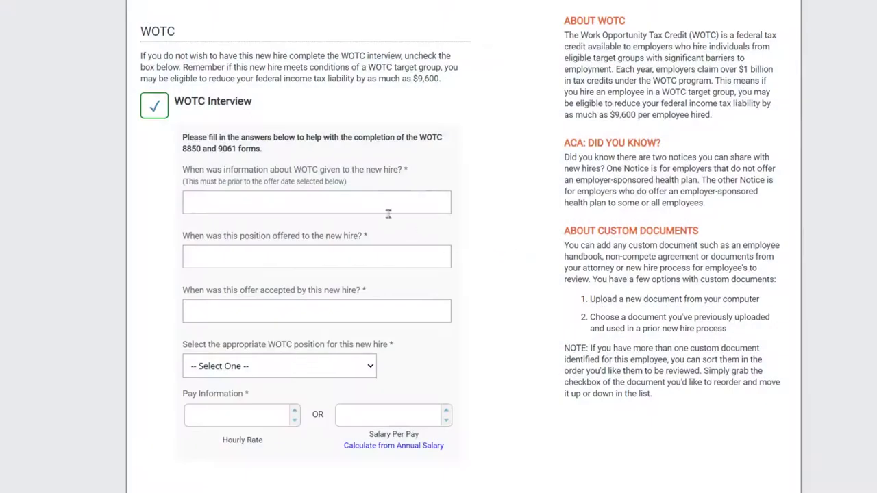
pyautogui.click(378, 200)
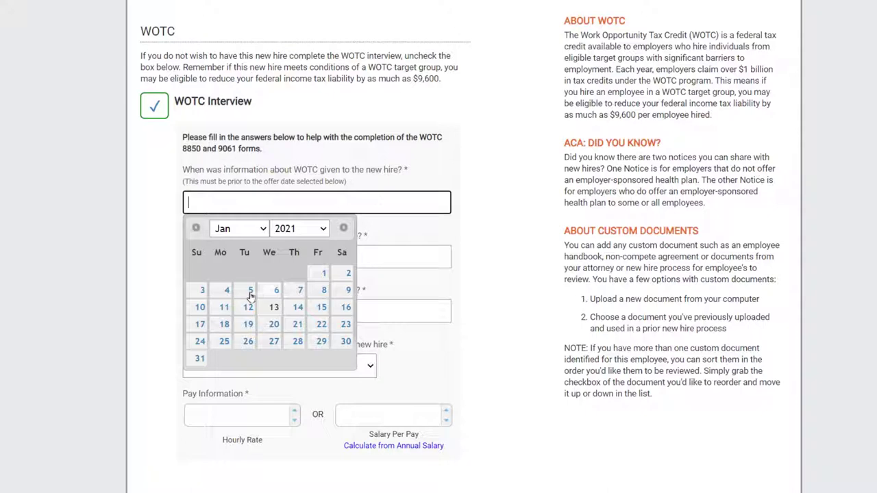
pyautogui.click(226, 308)
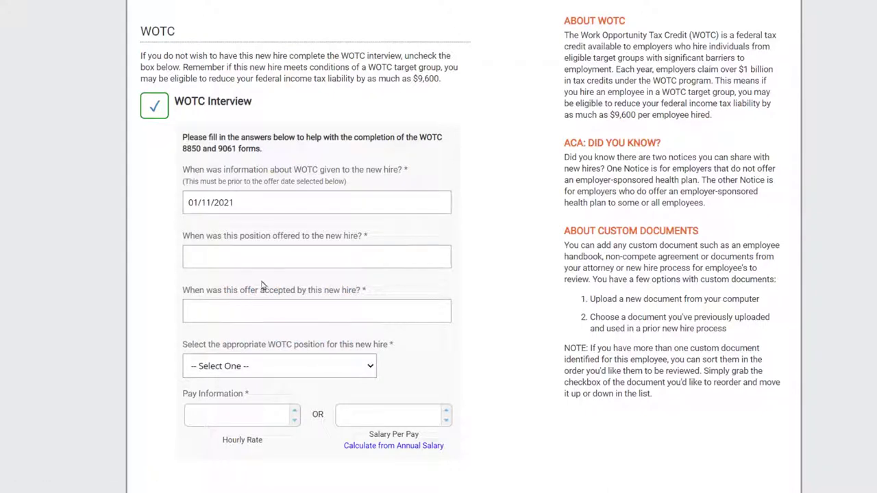
pyautogui.click(273, 260)
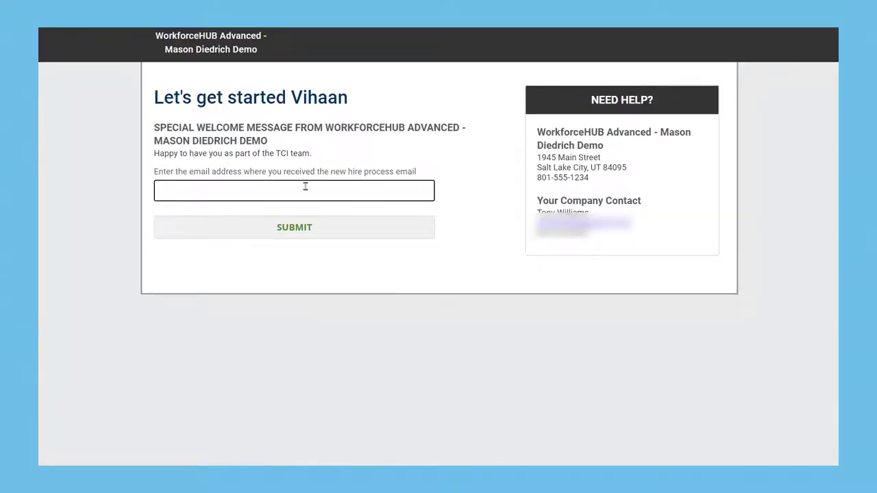
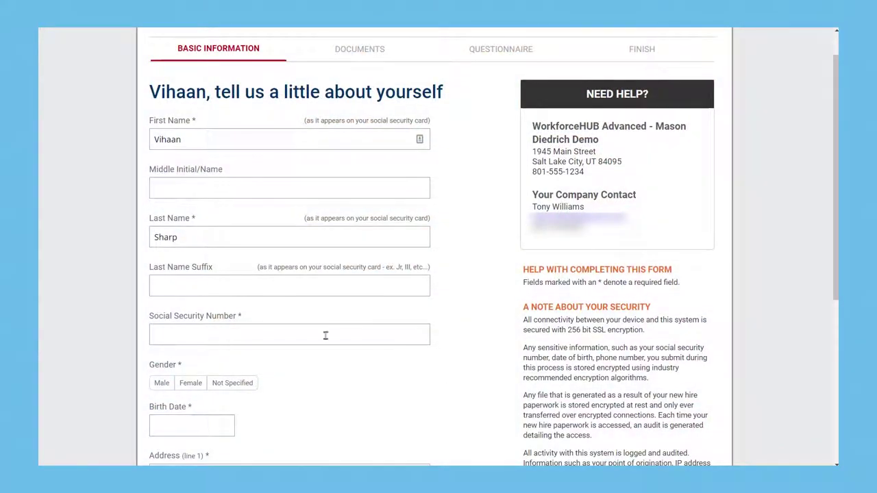
# Submit the invitation email, enter basic information including the SSN, and sign electronically
pyautogui.click(326, 335)
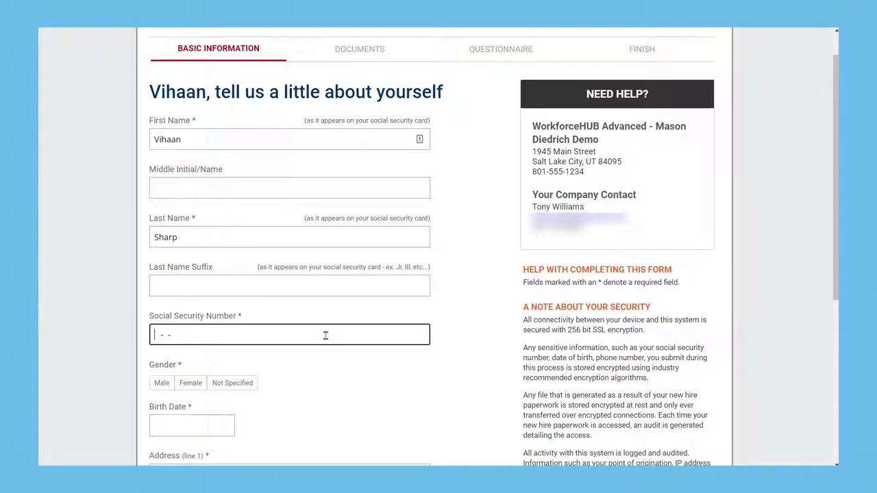
pyautogui.write('55555')
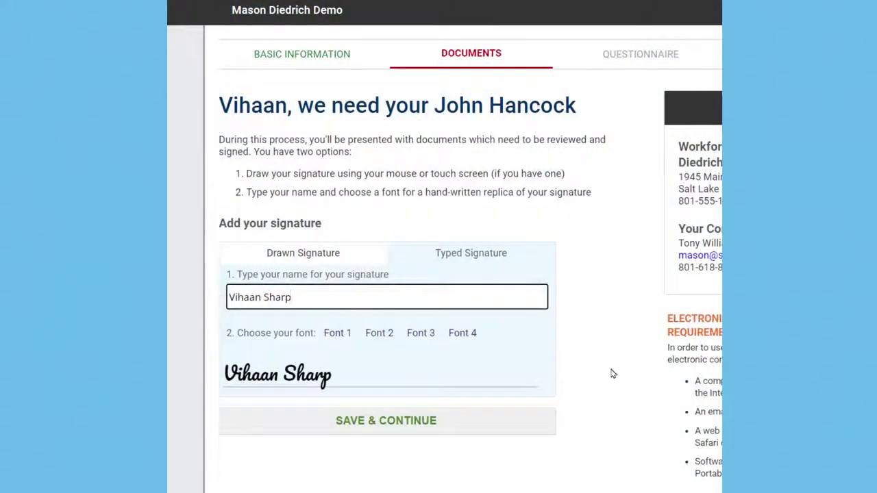
pyautogui.click(426, 421)
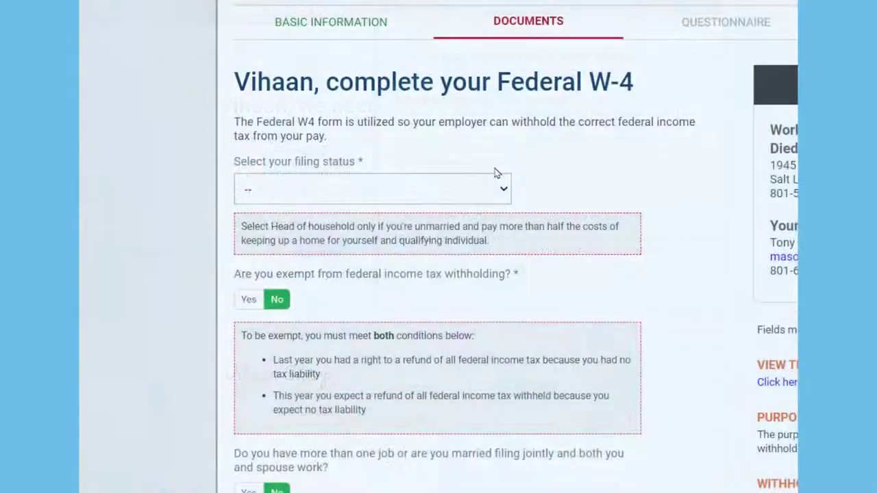
pyautogui.click(476, 191)
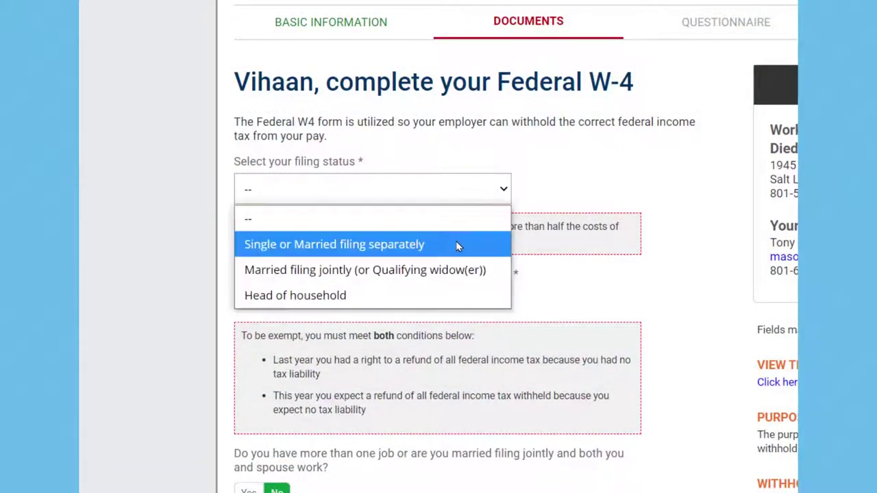
# Choose Single W-4 filing status, 100% direct deposit, and review the documents
pyautogui.click(457, 244)
pyautogui.scroll(-2, 617, 220)
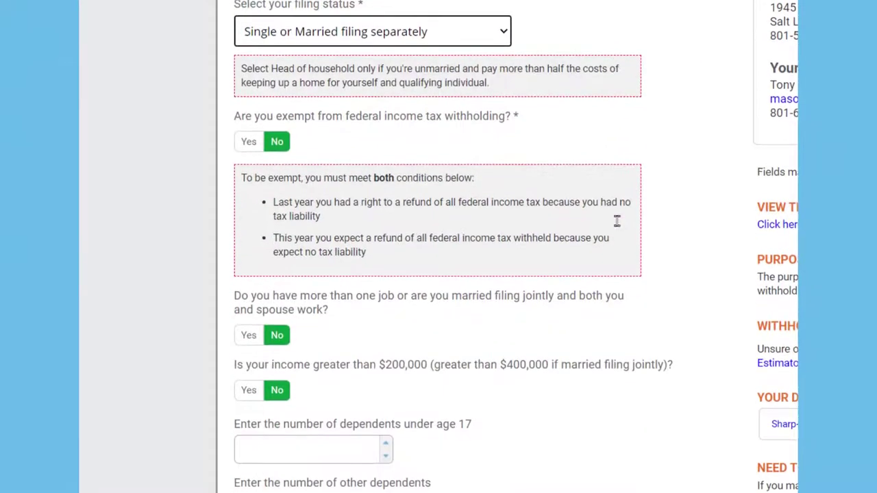
pyautogui.scroll(-2, 616, 227)
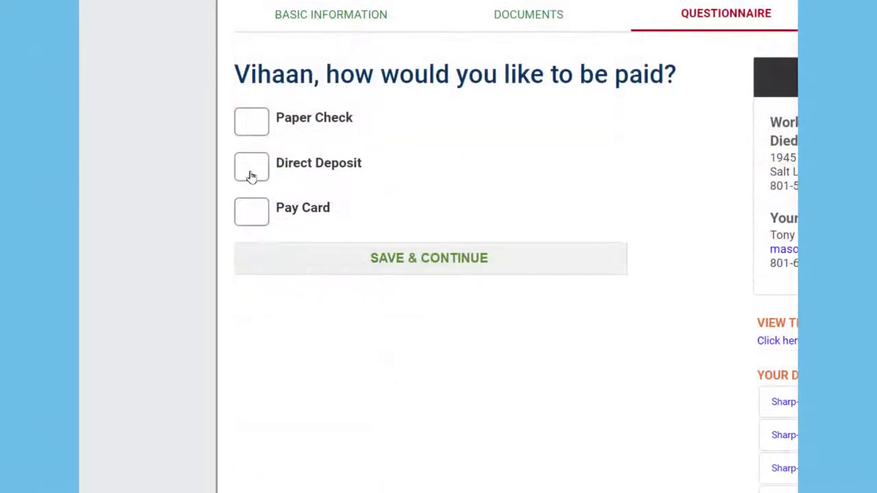
pyautogui.click(252, 171)
pyautogui.click(356, 357)
pyautogui.write('100')
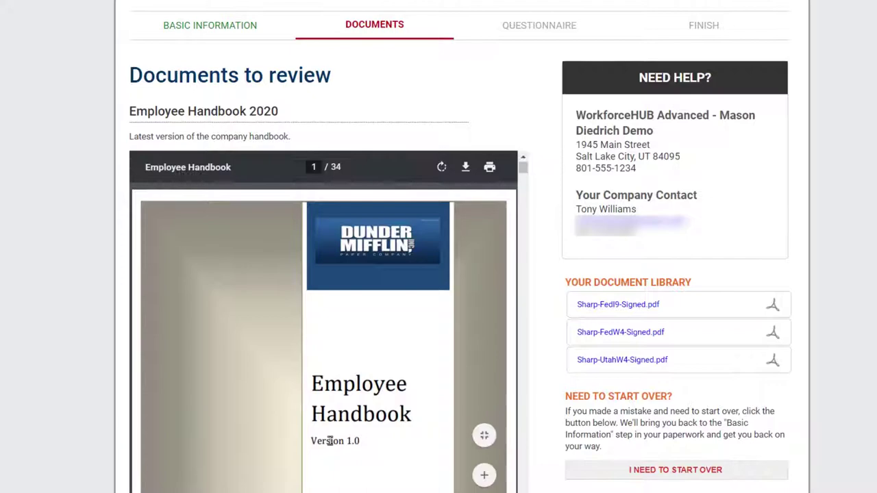
pyautogui.scroll(-10, 330, 441)
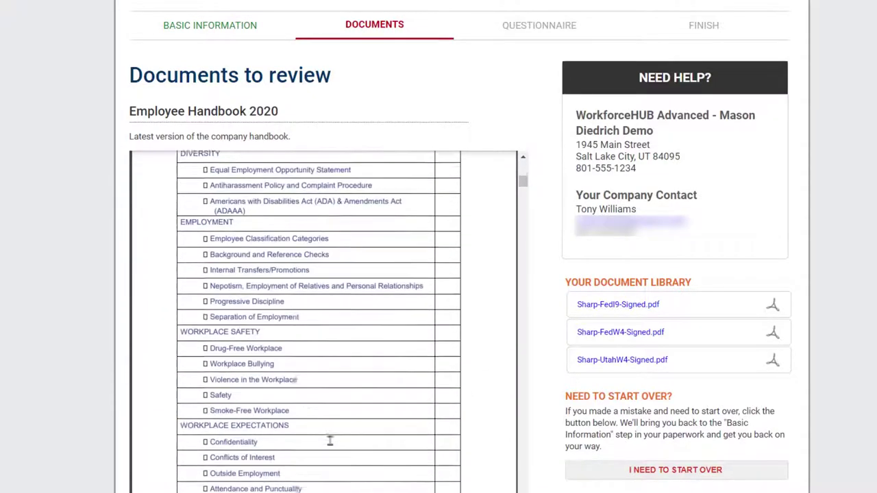
pyautogui.scroll(-15, 330, 440)
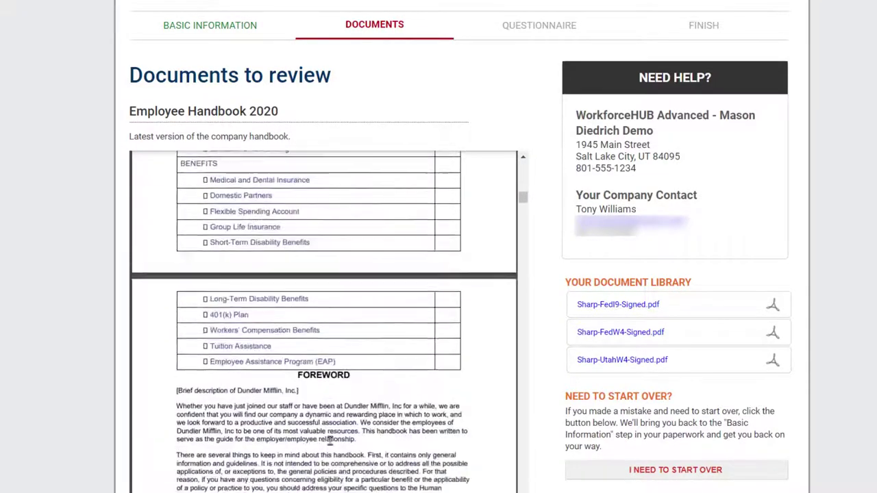
pyautogui.scroll(-4, 330, 440)
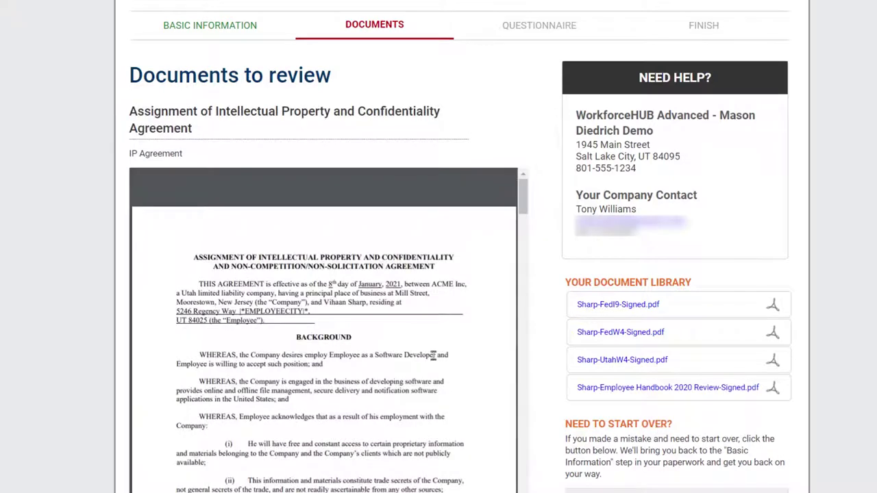
pyautogui.scroll(-10, 433, 355)
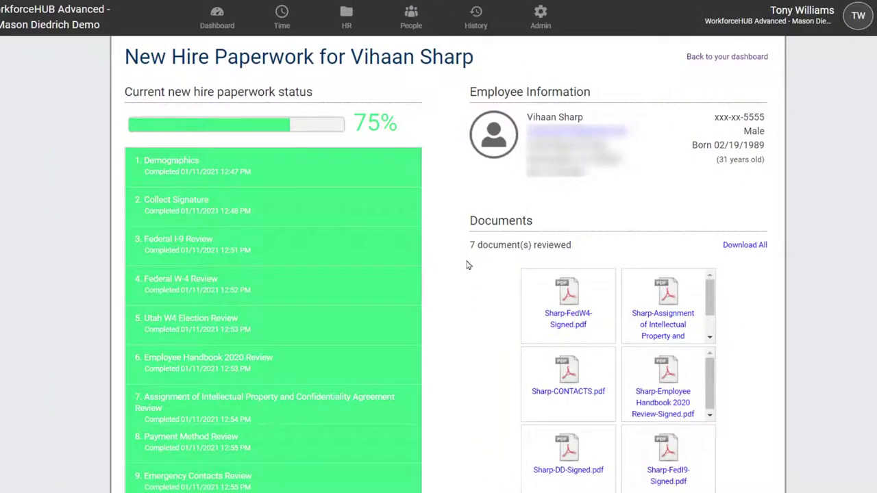
# Review the other new hire's paperwork, record a List A document, and approve it
pyautogui.scroll(-4, 467, 265)
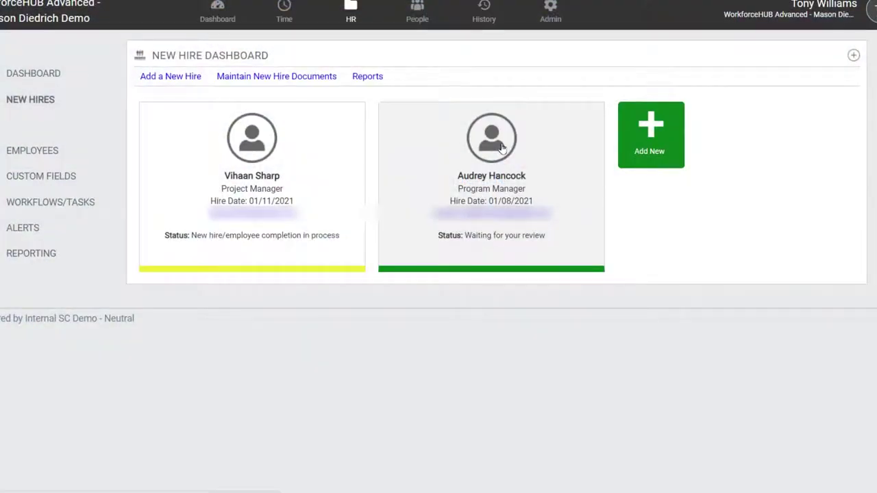
pyautogui.click(502, 148)
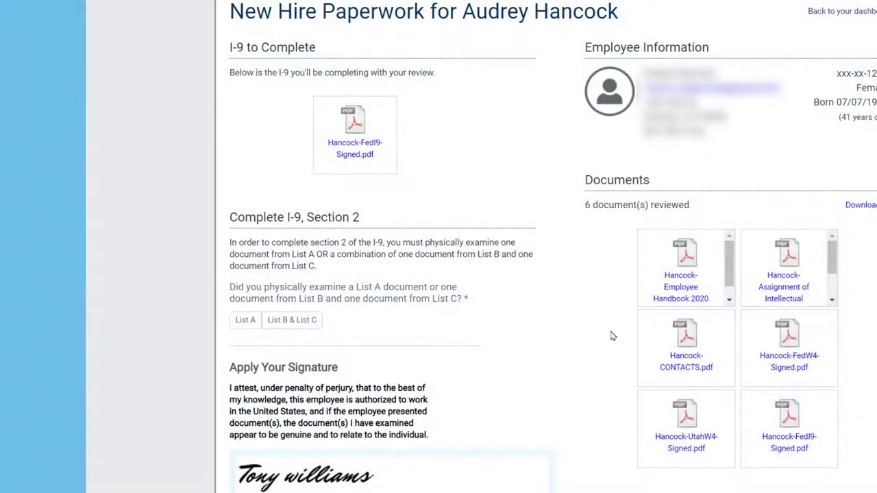
pyautogui.click(243, 320)
pyautogui.scroll(-1, 468, 347)
pyautogui.click(483, 357)
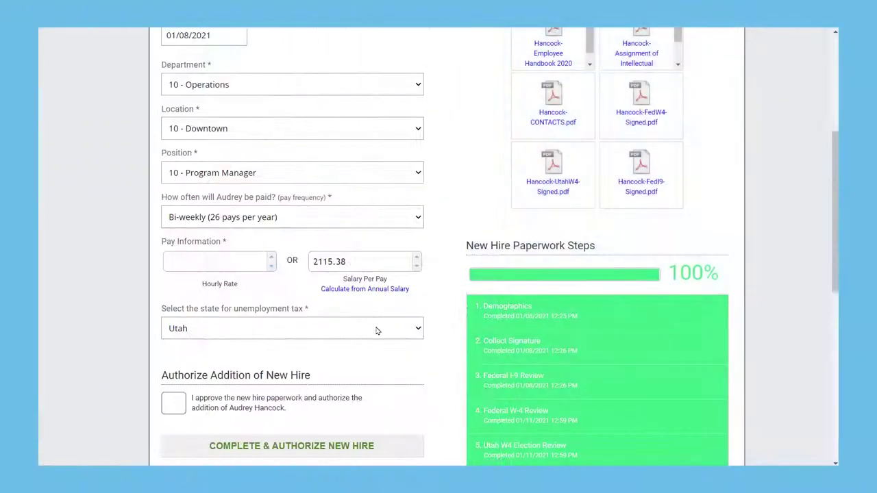
pyautogui.click(343, 398)
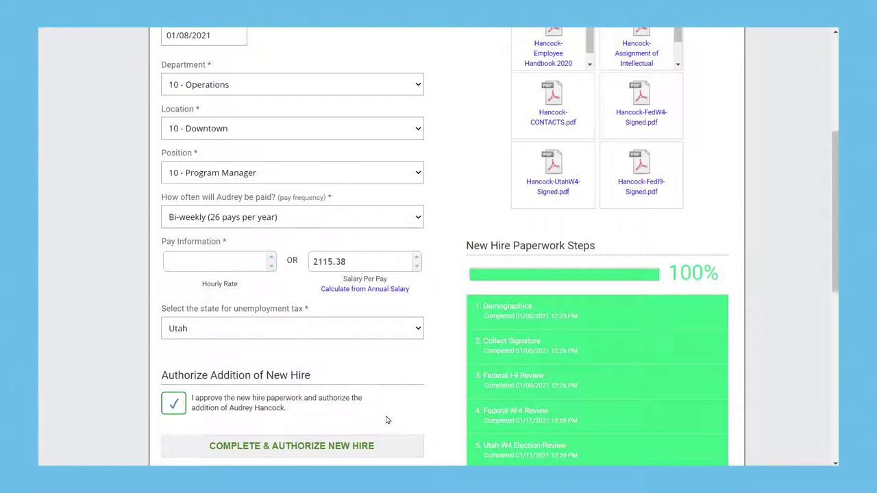
# Complete and authorize the new hire, then view their signed paperwork files
pyautogui.scroll(-1, 384, 411)
pyautogui.click(377, 391)
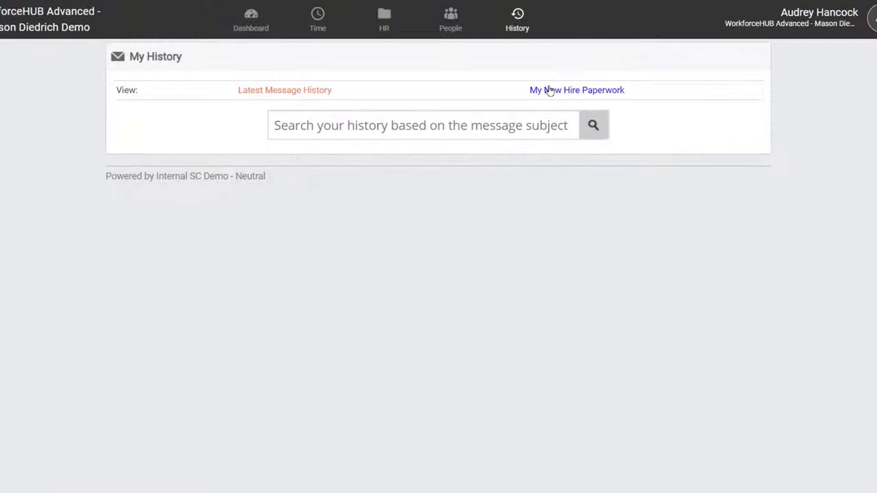
pyautogui.click(550, 90)
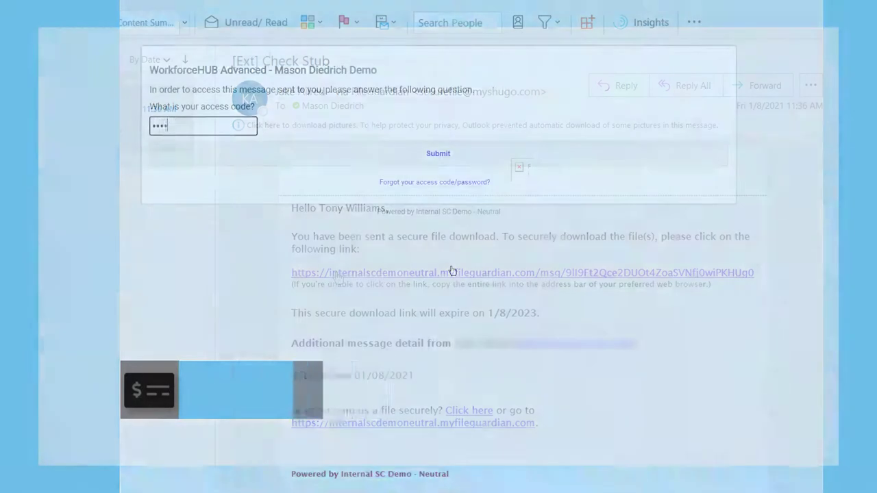
# Enter the secure message access code, then save the 2018 W2 PDF to downloads
pyautogui.write('******')
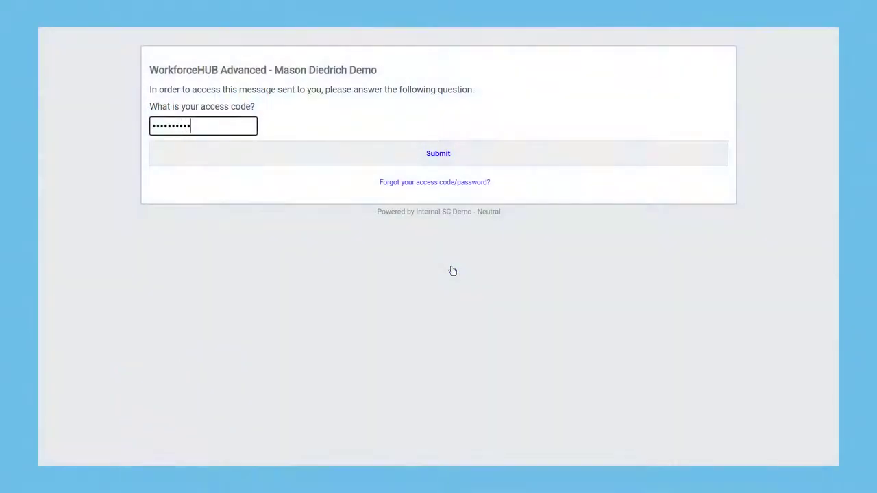
pyautogui.press('Return')
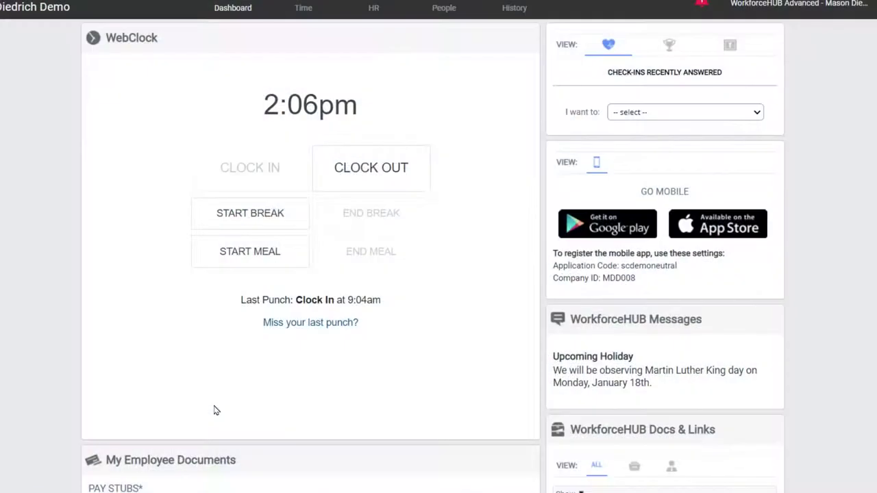
pyautogui.scroll(-4, 214, 410)
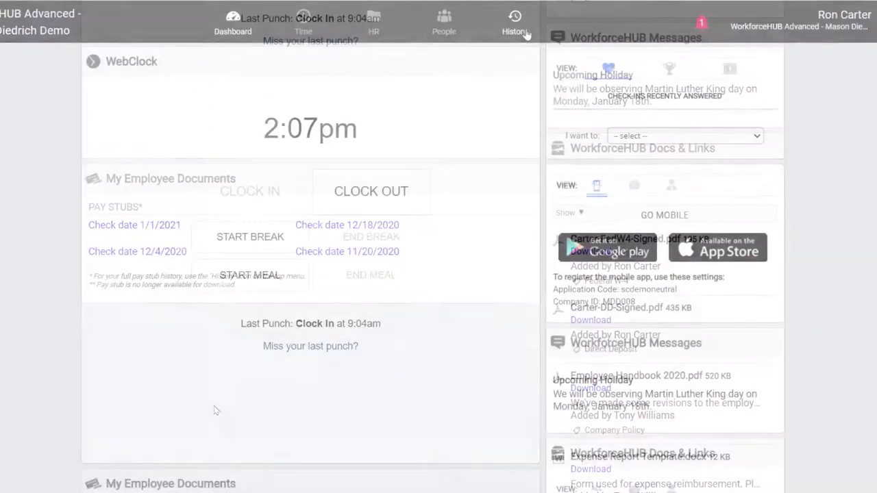
pyautogui.click(525, 31)
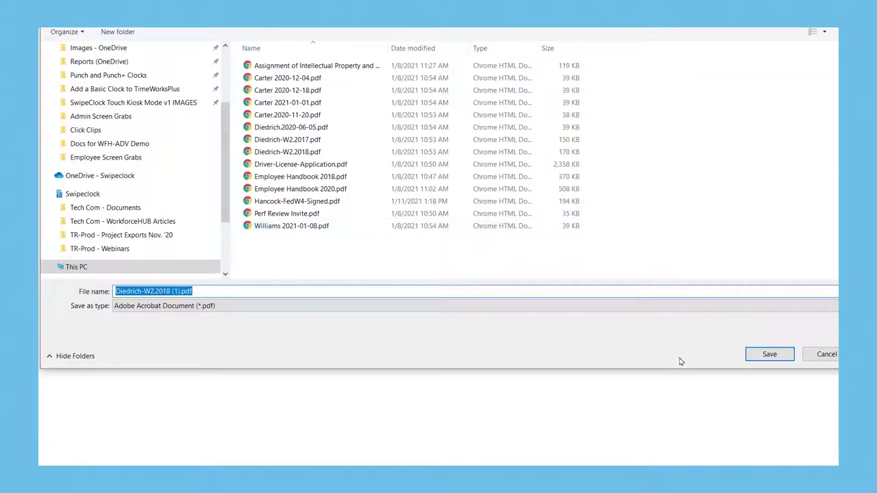
pyautogui.click(764, 357)
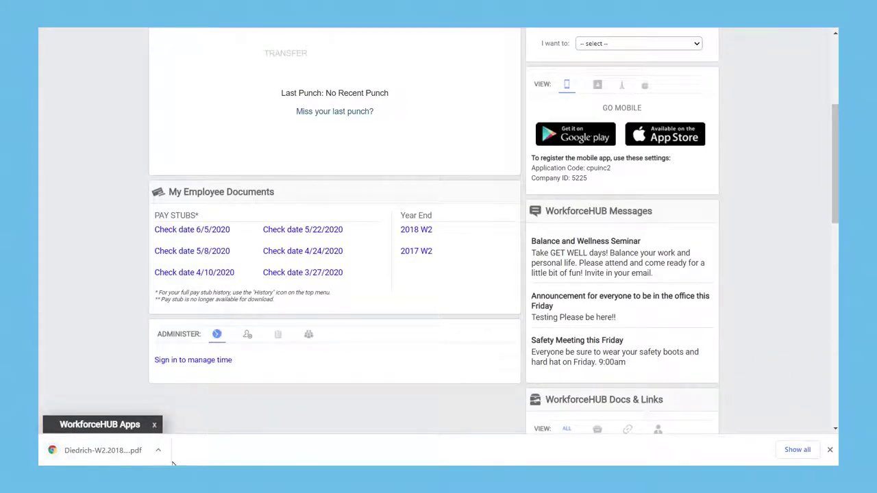
# Open the downloaded W-2 PDF and scroll through the HR dashboard's filing cabinet
pyautogui.click(114, 457)
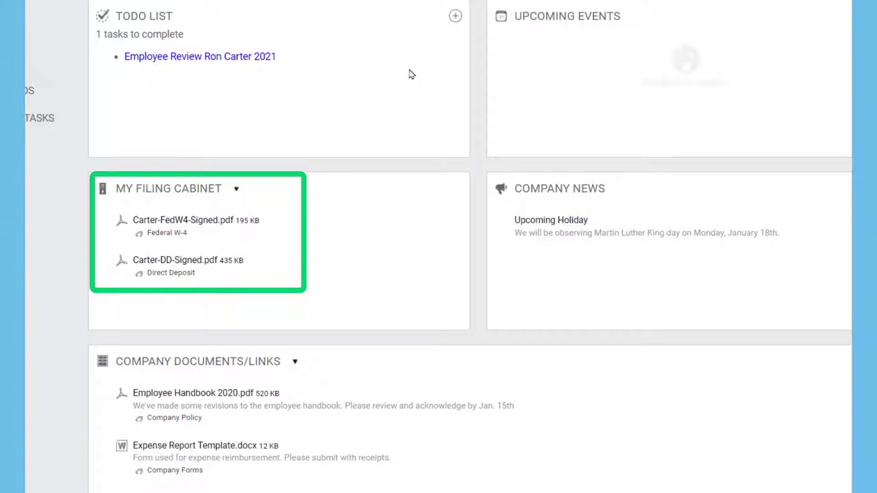
pyautogui.scroll(-1, 407, 175)
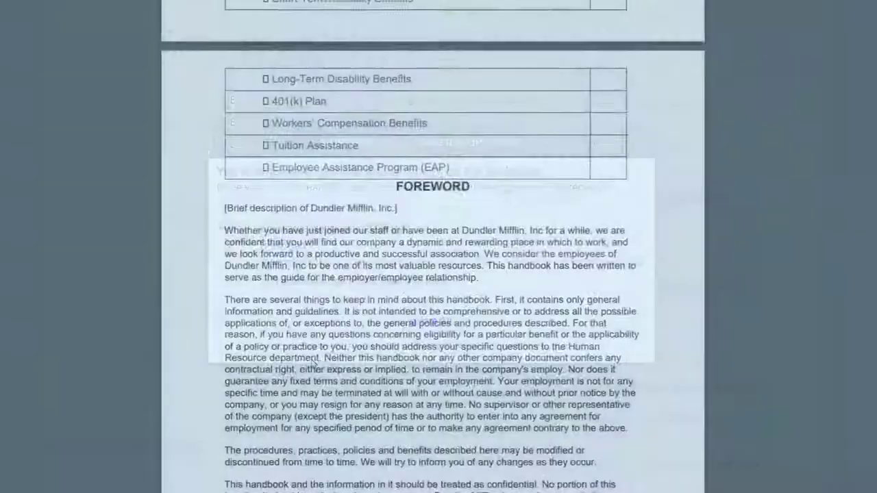
# Acknowledge reading Employee Handbook 2020, then go to the HR Workflows/Tasks page
pyautogui.scroll(-10, 313, 363)
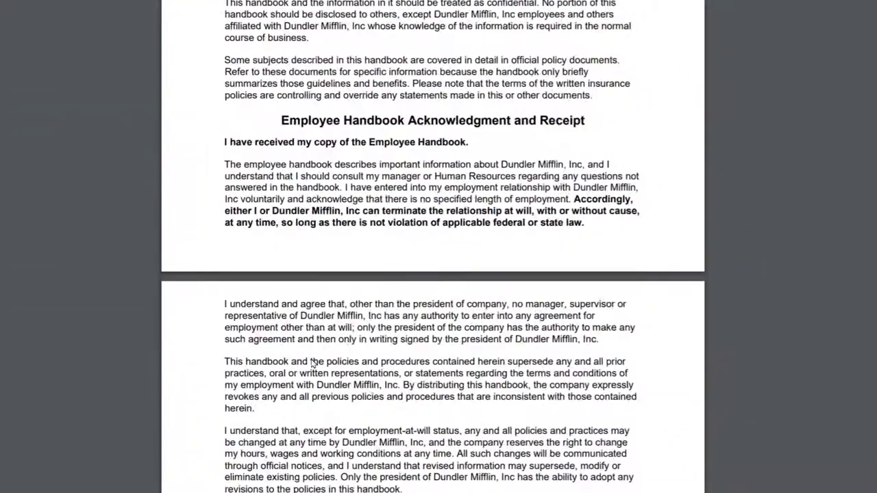
pyautogui.scroll(-5, 313, 363)
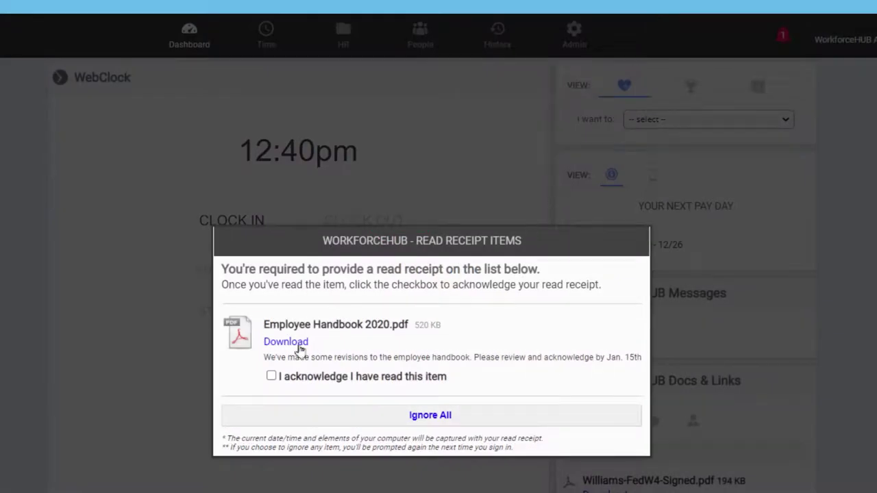
pyautogui.click(271, 376)
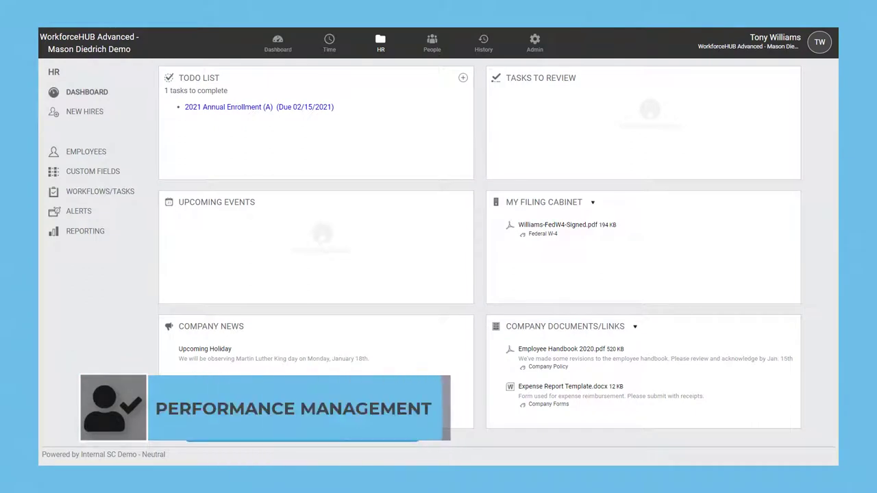
pyautogui.click(118, 198)
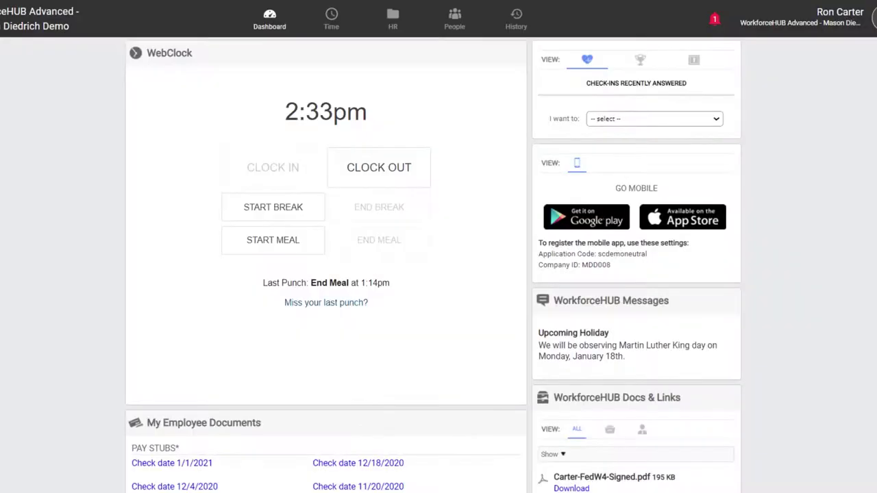
# Start the pending self-review from alerts, answer it, and attach 2020 Page View Metrics.xlsx
pyautogui.click(713, 27)
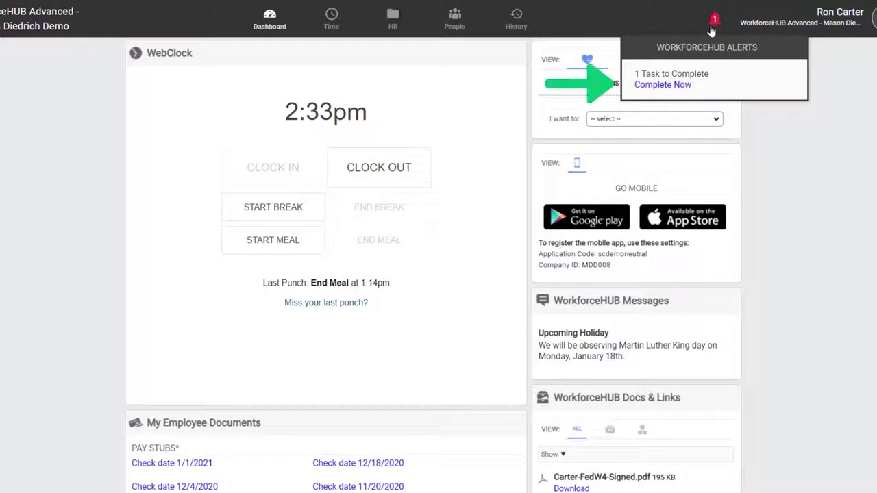
pyautogui.click(674, 85)
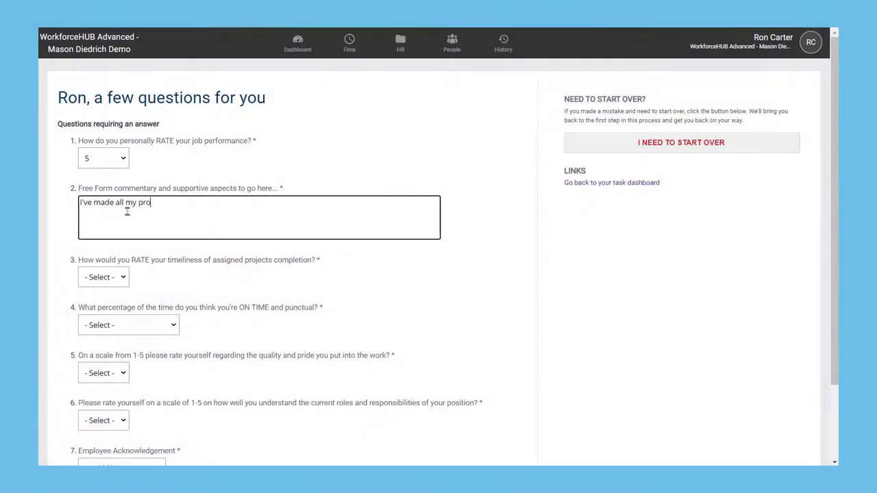
pyautogui.write('ject goals and we have seen a')
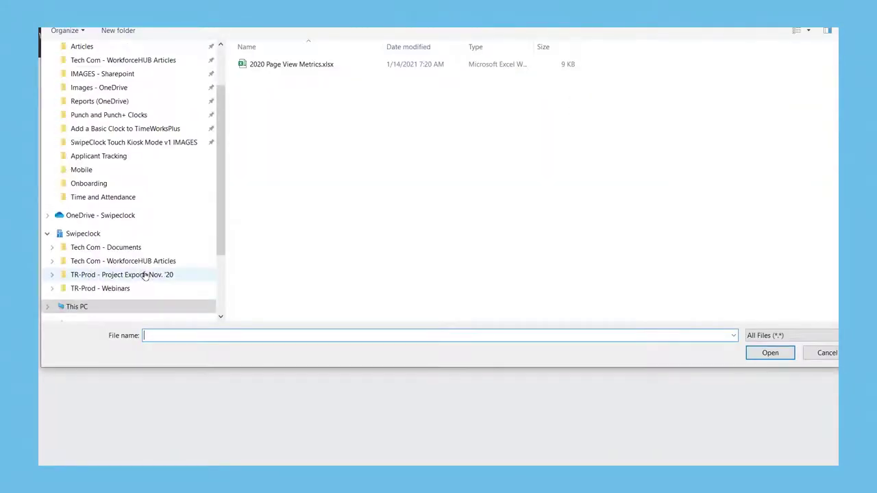
pyautogui.doubleClick(289, 66)
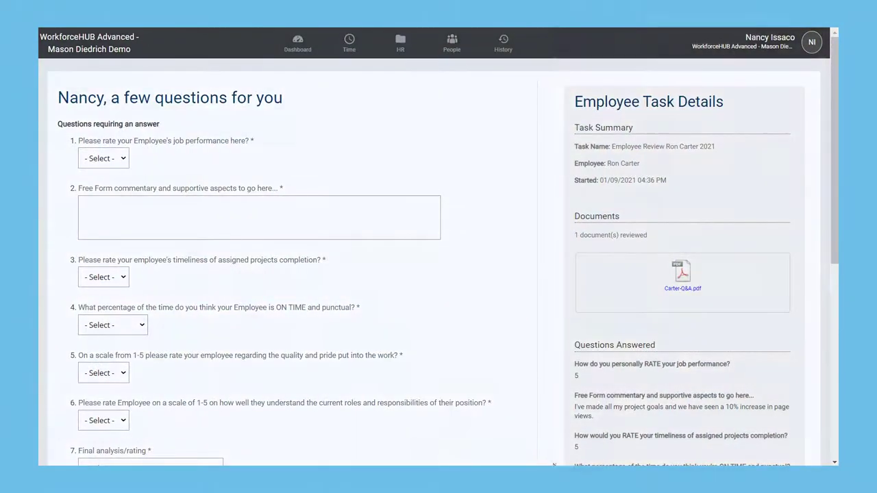
# Scroll the manager's review form to show the employee's answered questions
pyautogui.scroll(-3, 596, 431)
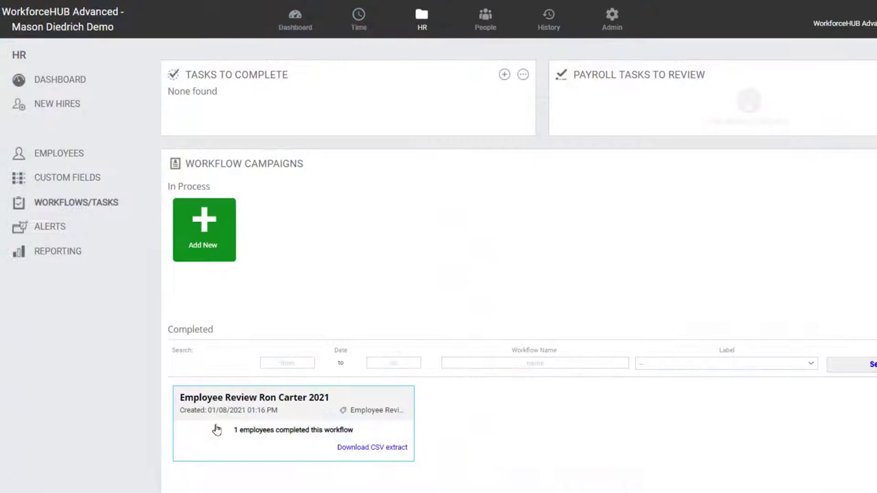
# Open the completed 2021 employee review workflow and save its CSV extract
pyautogui.click(273, 443)
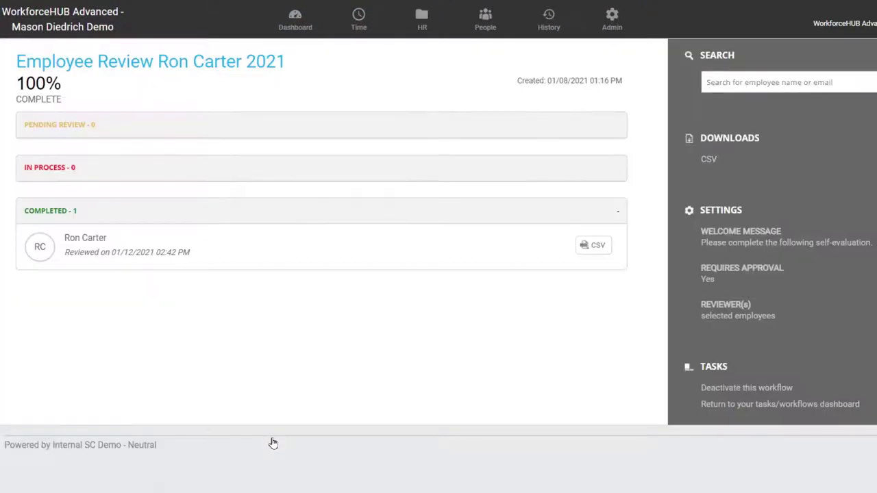
pyautogui.click(231, 260)
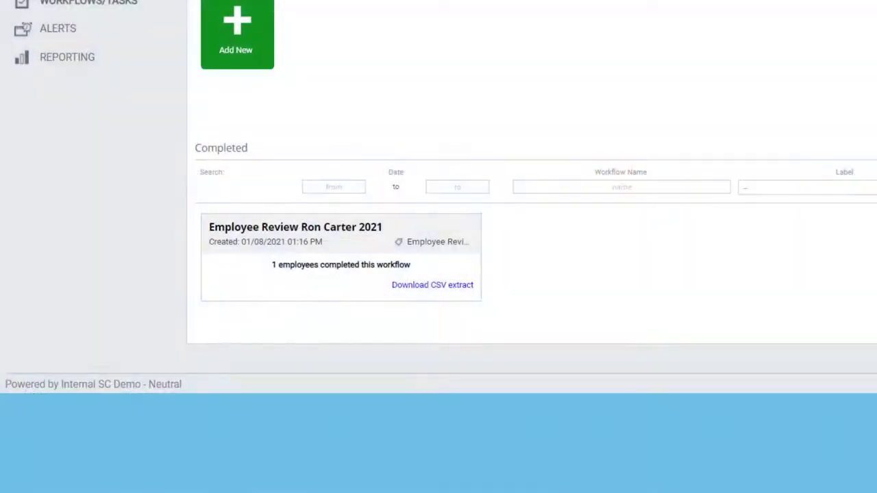
pyautogui.click(452, 297)
pyautogui.click(765, 354)
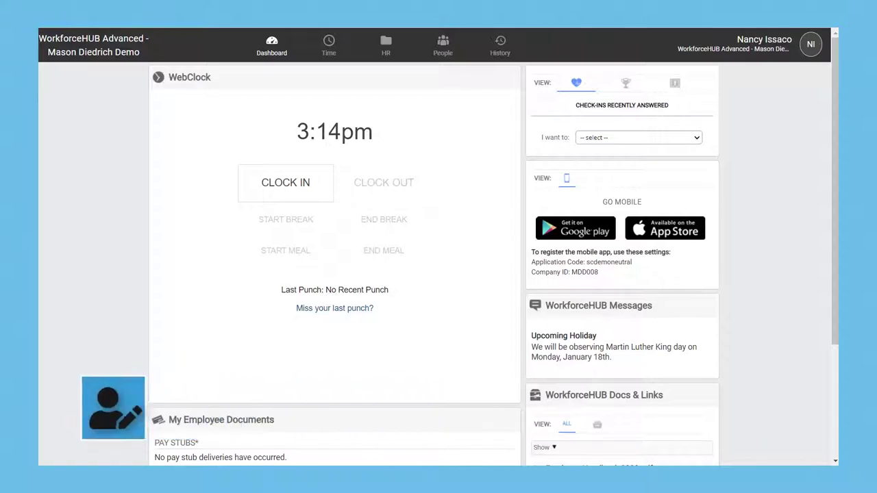
# Enter First National checking routing and account numbers, then filter documents to the employee's own
pyautogui.click(812, 56)
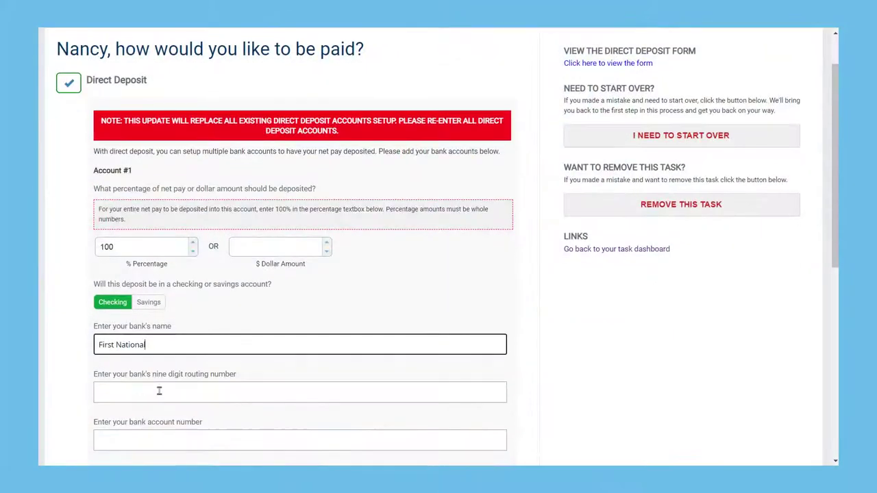
pyautogui.scroll(-2, 158, 391)
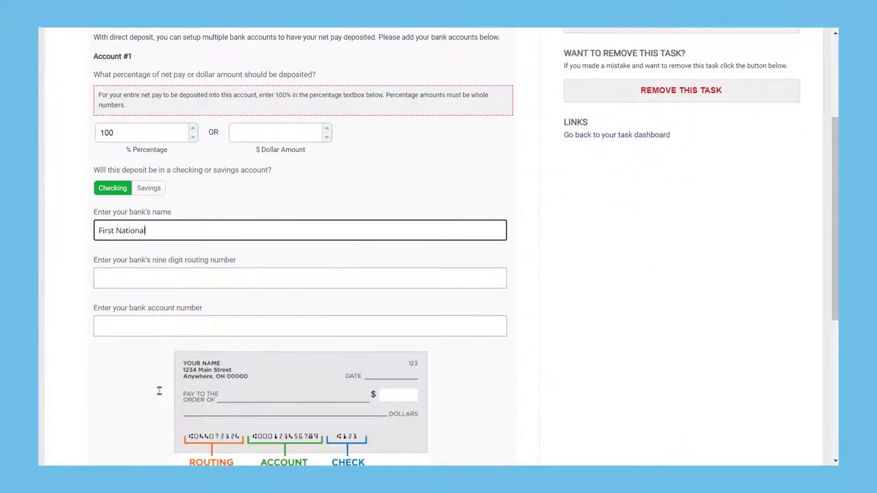
pyautogui.click(167, 280)
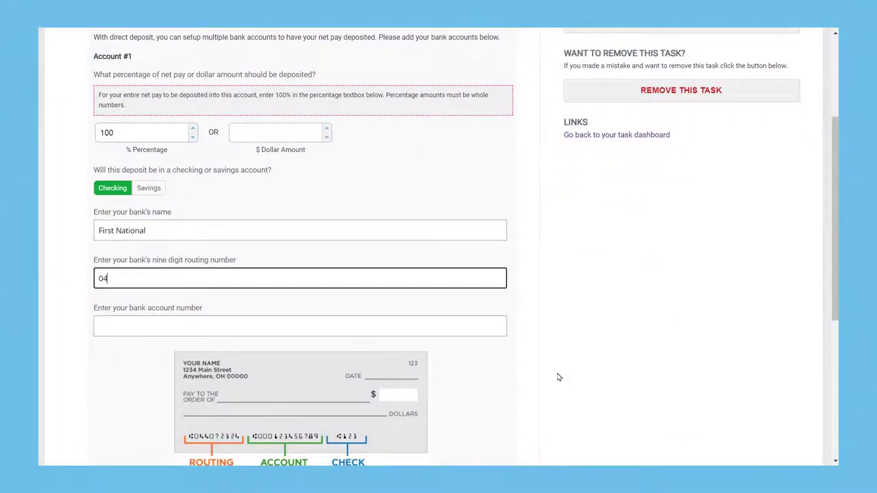
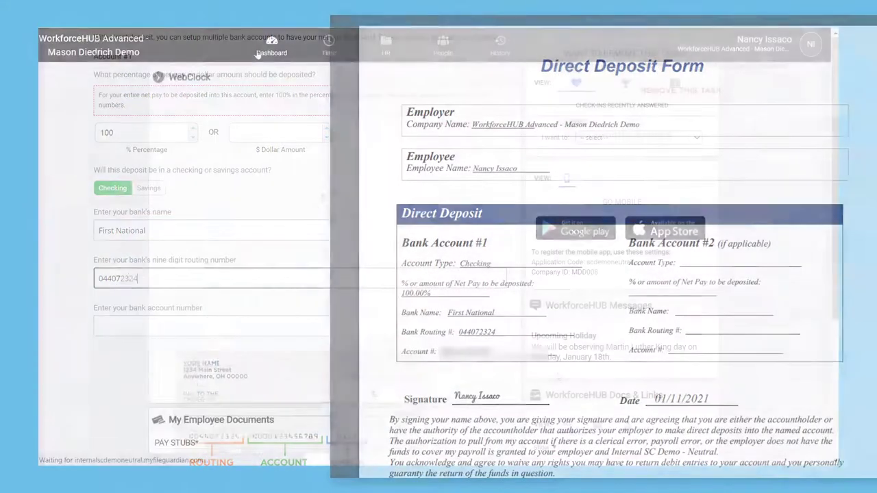
pyautogui.scroll(-5, 621, 256)
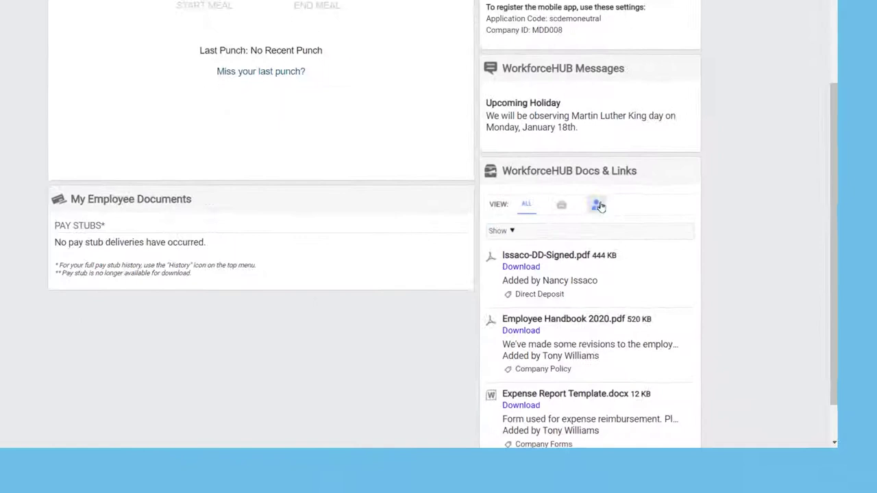
pyautogui.click(598, 205)
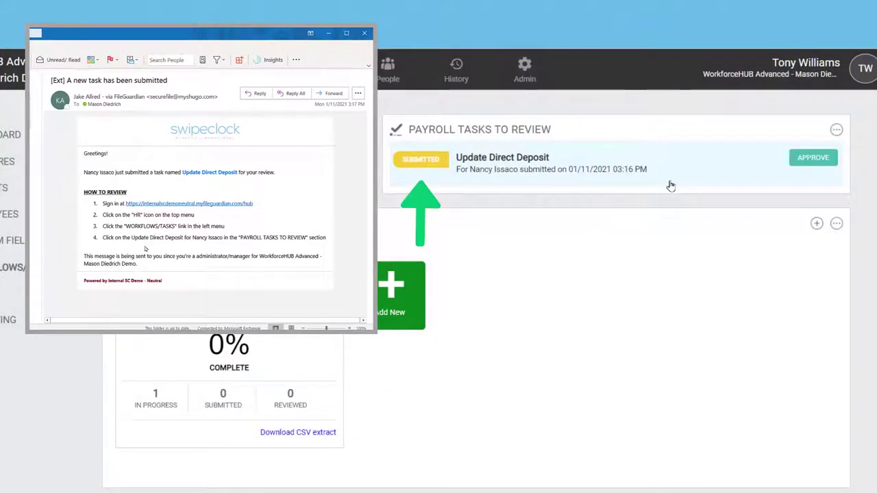
# Open the employee's Update Direct Deposit task and authorize and approve the request
pyautogui.click(675, 180)
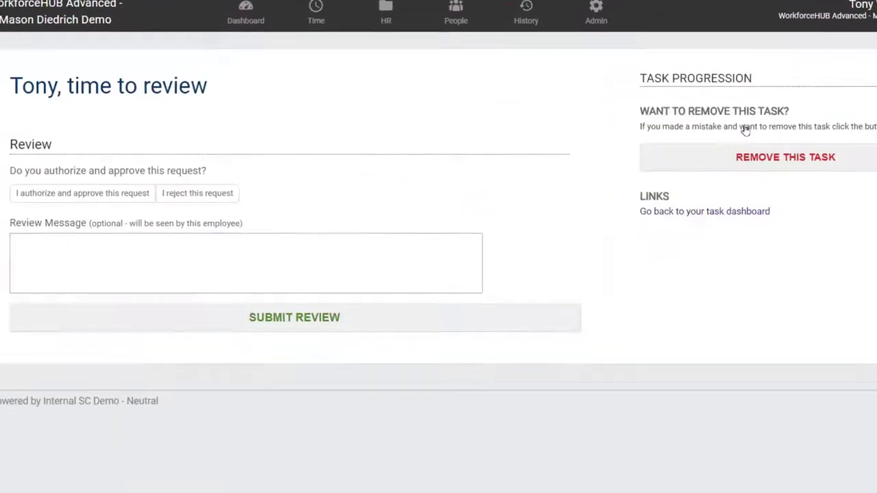
pyautogui.scroll(-5, 375, 194)
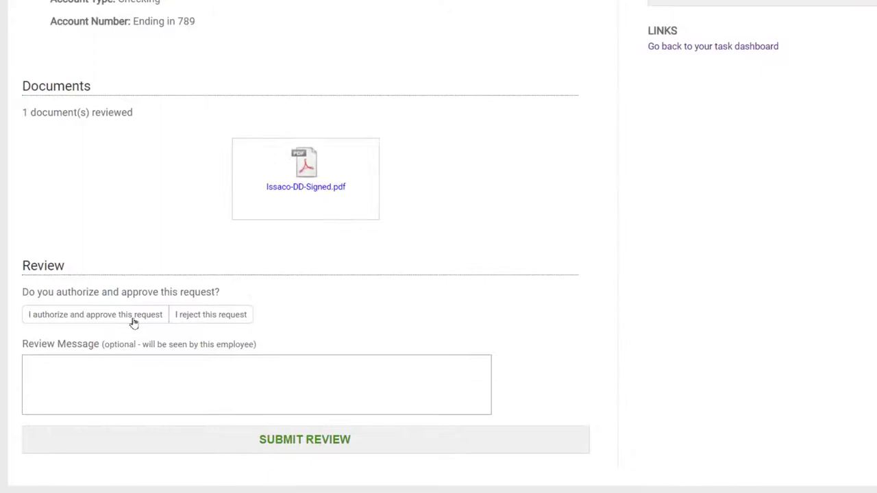
pyautogui.click(129, 318)
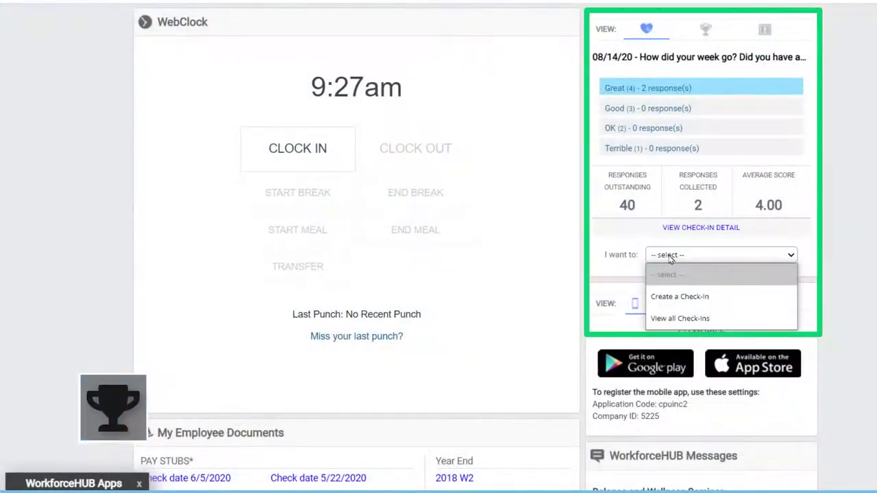
# View all check-ins, then go to the suggestion box and open the coffee maker suggestion
pyautogui.click(678, 319)
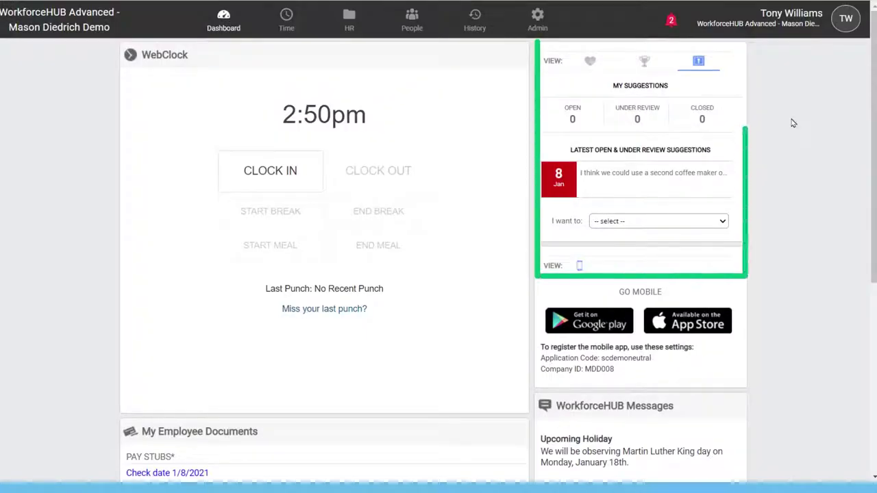
pyautogui.click(715, 220)
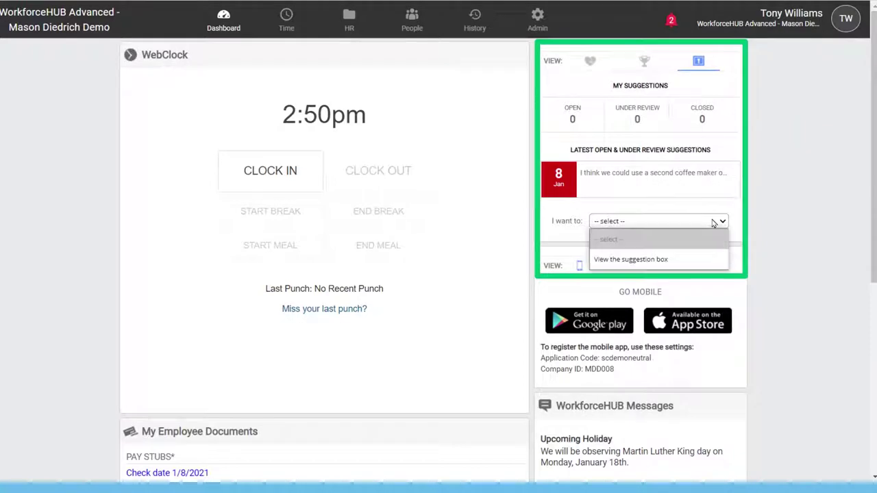
pyautogui.click(686, 258)
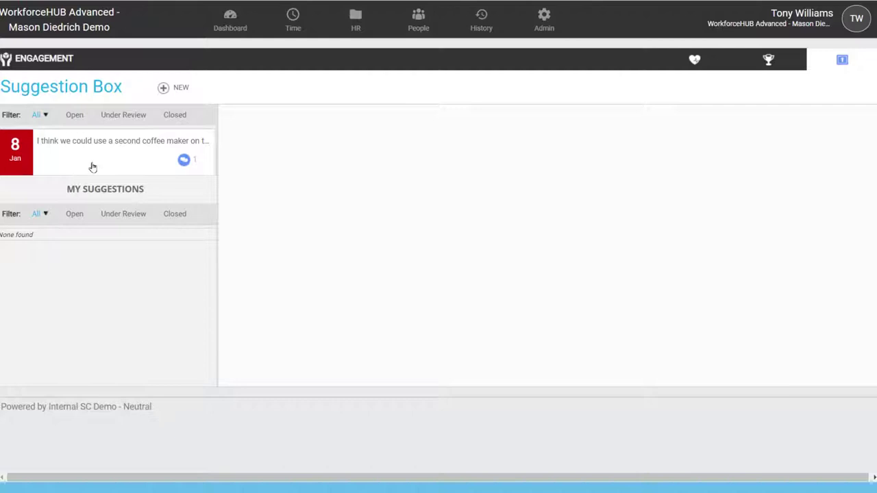
pyautogui.click(103, 144)
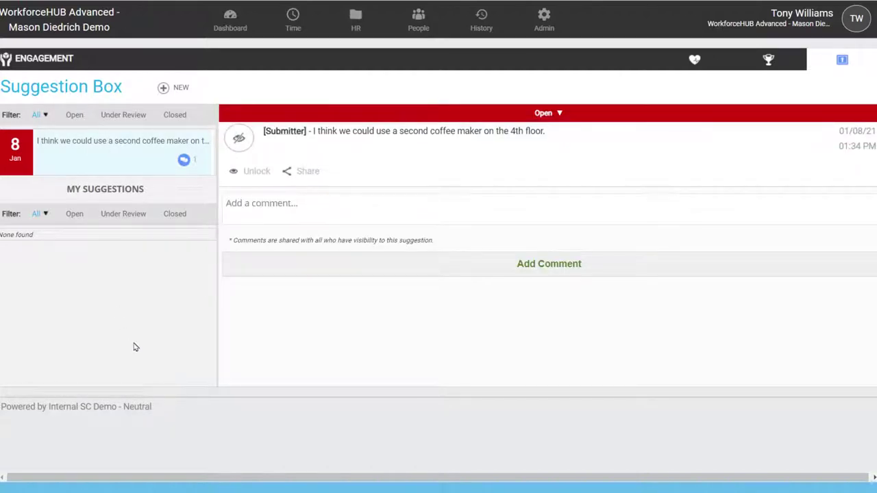
# Comment 'We'll have to look…' on the suggestion and share it as a pre-filled email
pyautogui.click(281, 210)
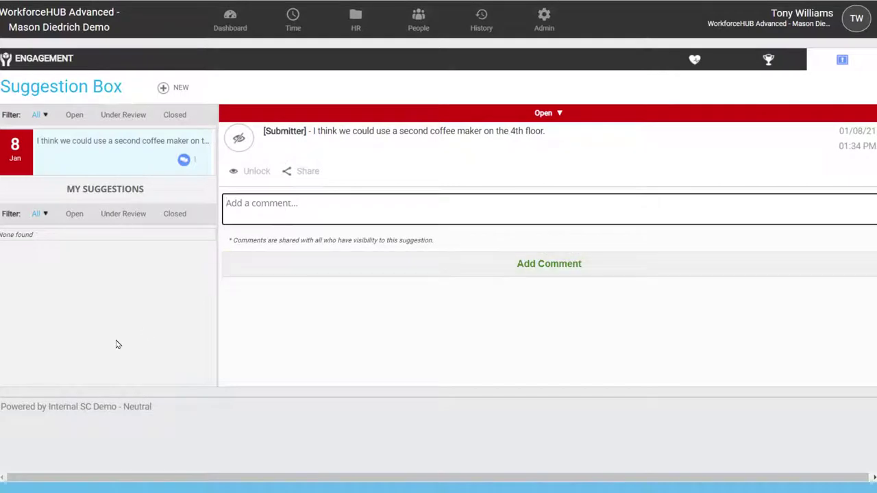
pyautogui.write("We'll have to loo")
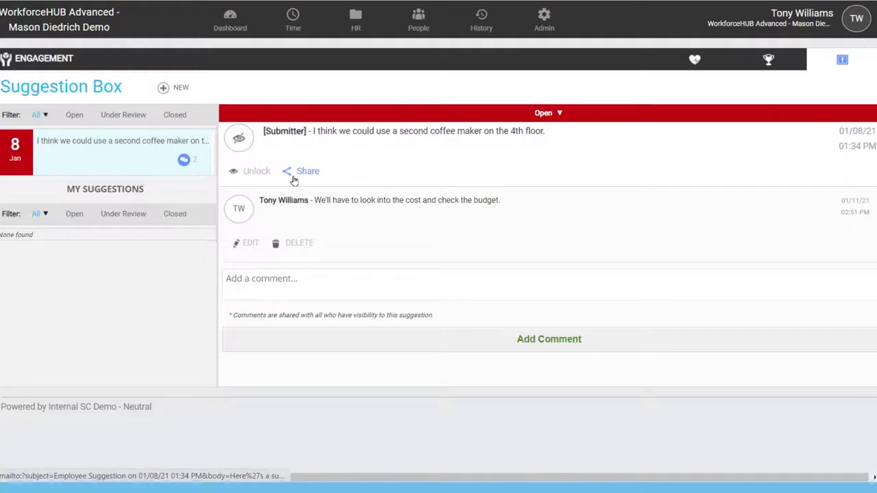
pyautogui.click(293, 178)
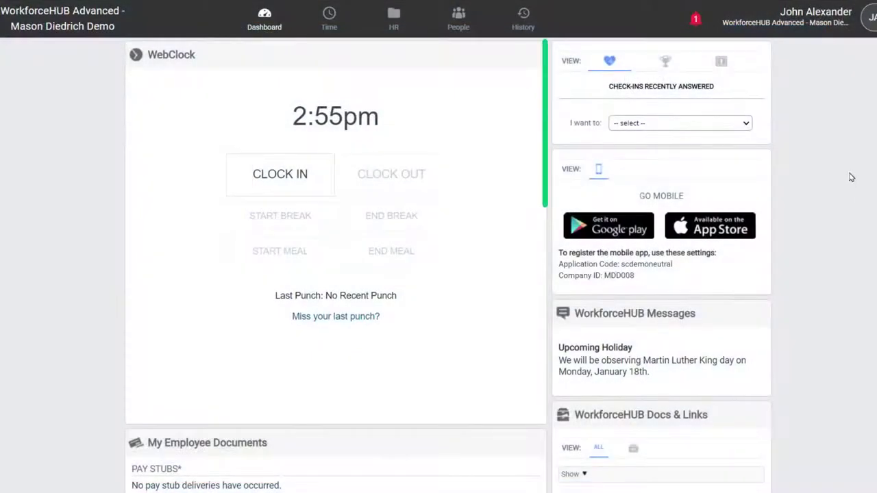
# Show the latest recognition and open the Recognition Wall from the 'I want to' actions list
pyautogui.click(672, 63)
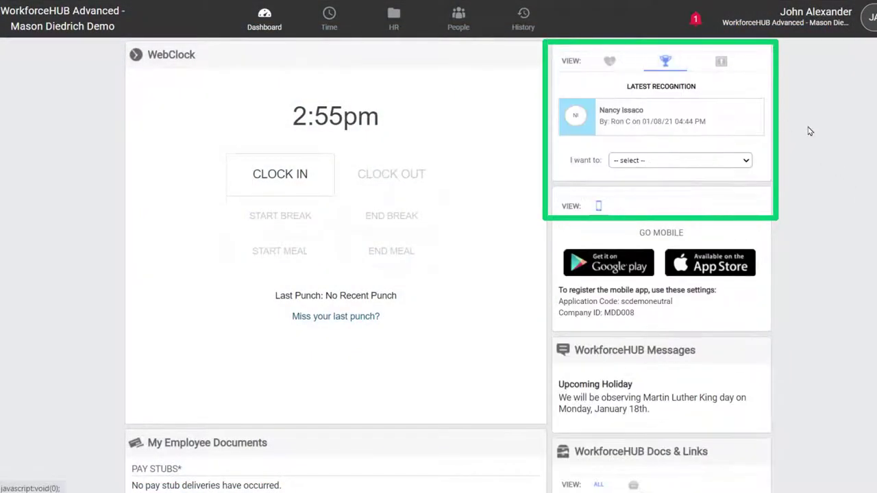
pyautogui.click(747, 161)
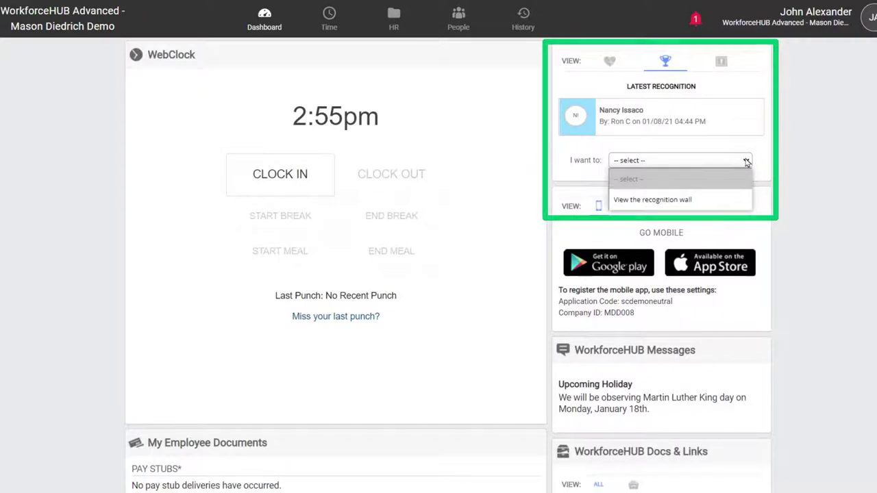
pyautogui.click(706, 199)
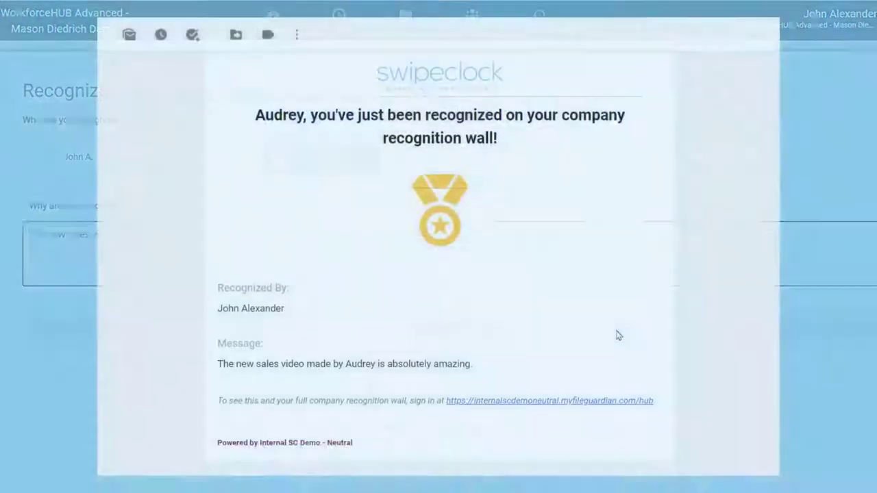
pyautogui.scroll(-1, 619, 334)
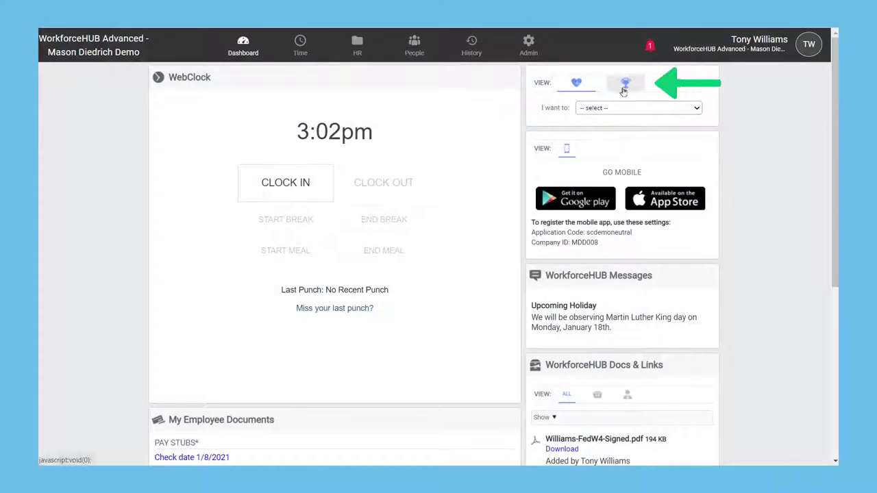
pyautogui.click(624, 84)
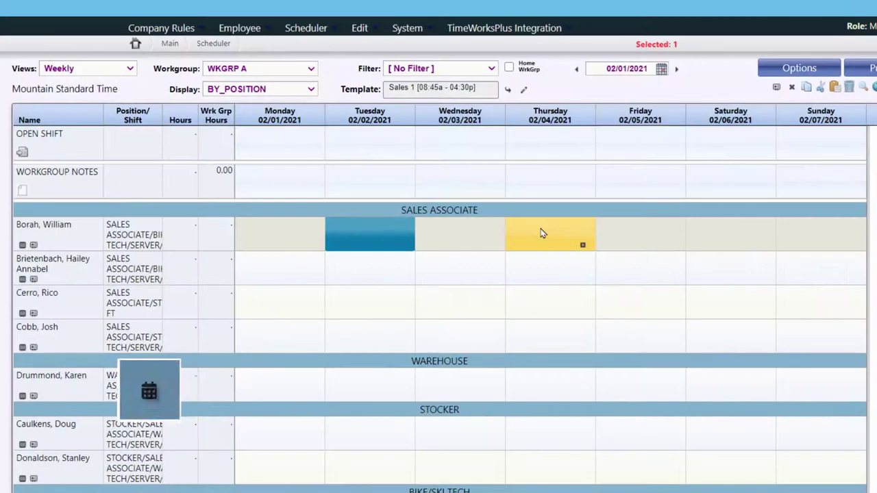
# Fill the selected Thursday, Friday and Wednesday cells with Sales 1 shifts
pyautogui.click(579, 237)
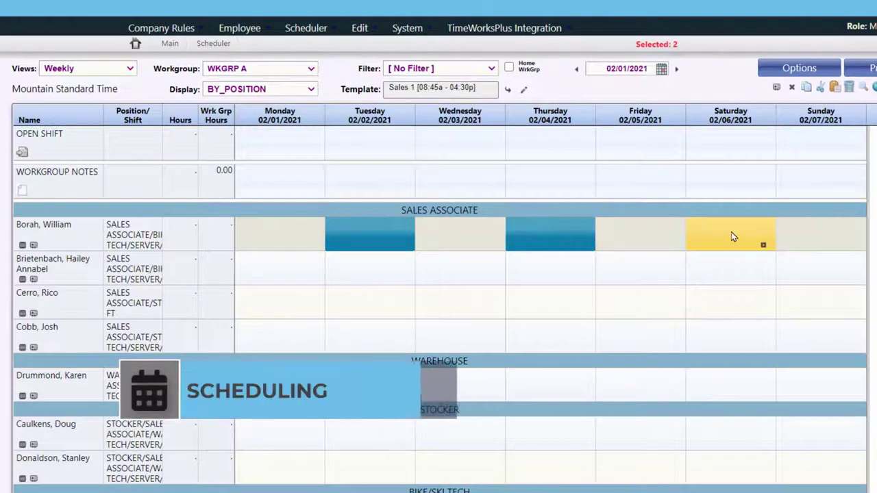
pyautogui.click(630, 282)
pyautogui.click(463, 275)
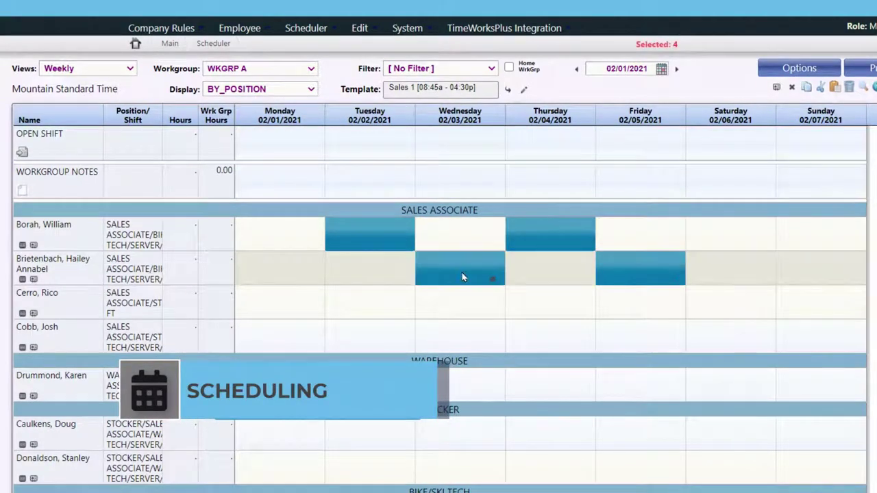
pyautogui.click(507, 89)
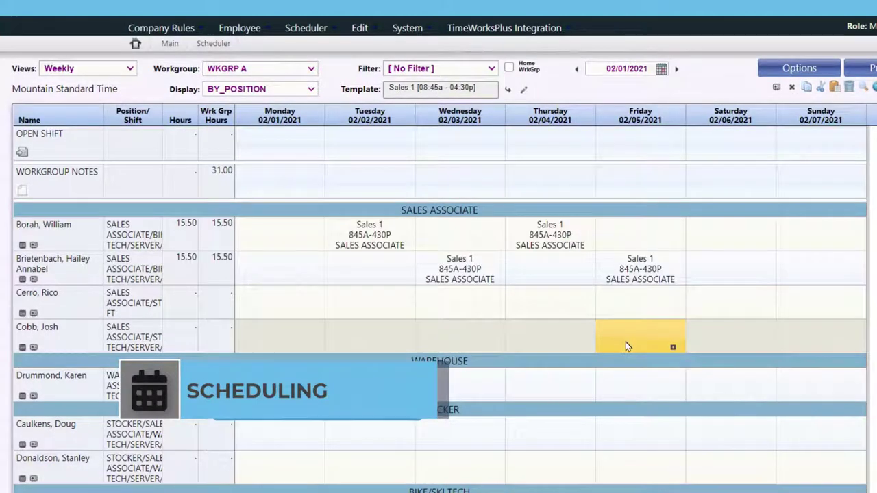
# Apply Sales 2 shifts to the third associate's Tuesday and Wednesday, then select the fourth's Thursday–Friday
pyautogui.click(462, 88)
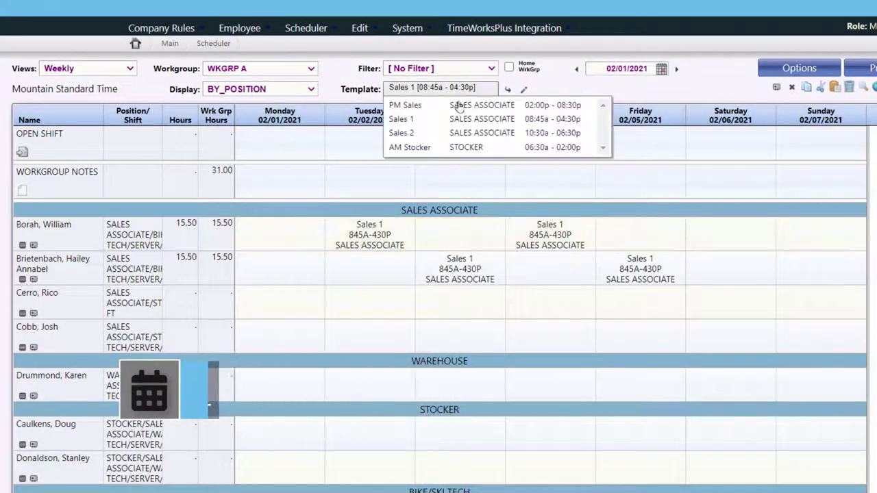
pyautogui.click(454, 133)
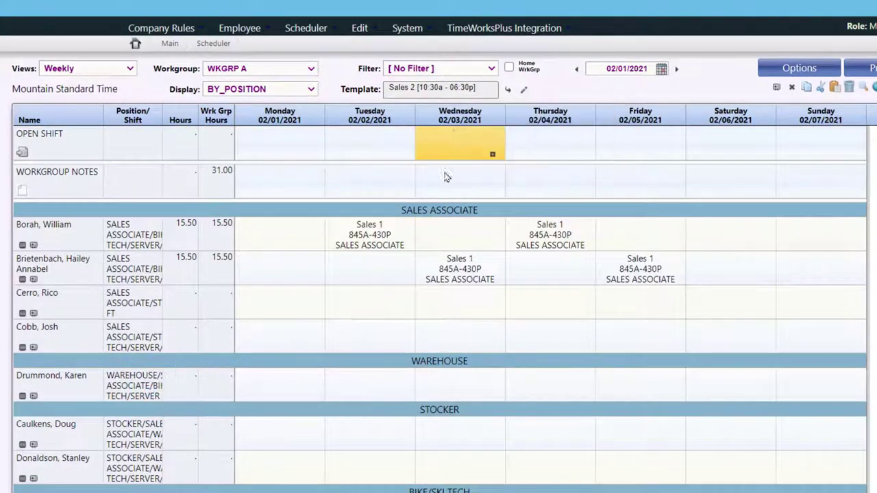
pyautogui.click(346, 305)
pyautogui.click(440, 307)
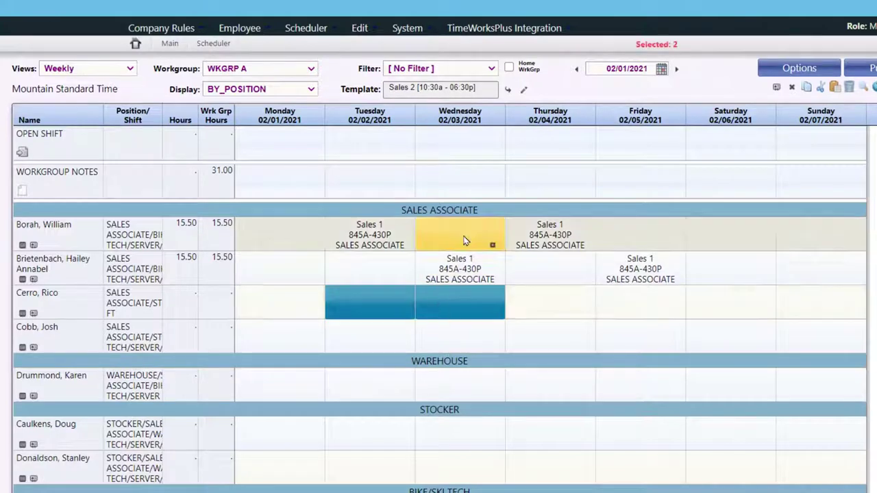
pyautogui.click(509, 89)
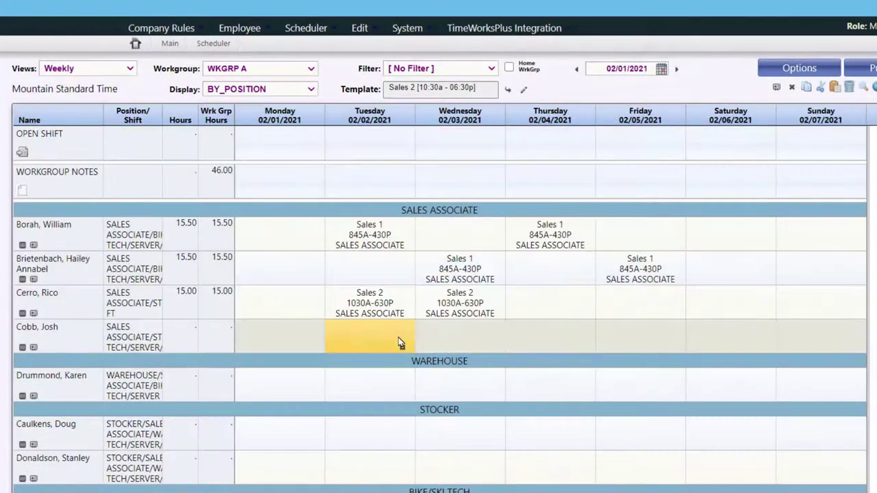
pyautogui.click(565, 339)
pyautogui.click(668, 342)
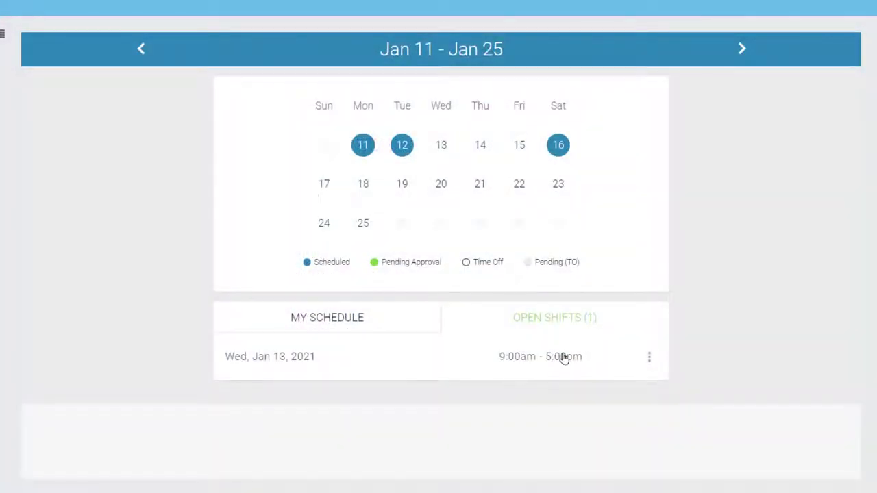
# Open the Wed, Jan 13 9:00am–5:00pm open shift and pick it up
pyautogui.click(563, 359)
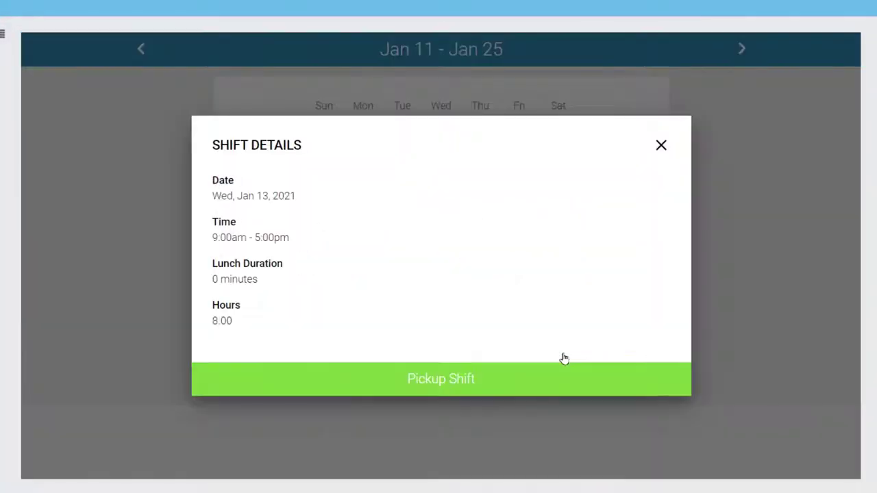
pyautogui.click(459, 389)
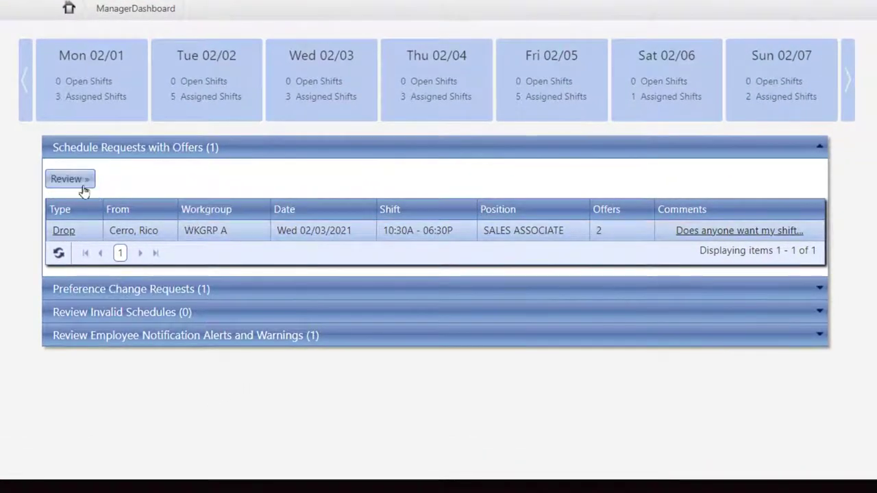
# Approve the Wednesday shift drop request for the second employee's offer, adding a comment
pyautogui.click(82, 185)
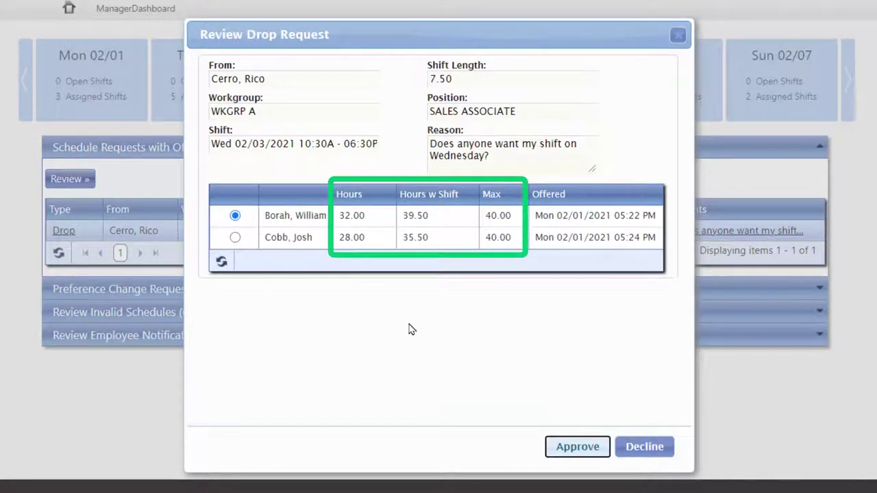
pyautogui.click(235, 237)
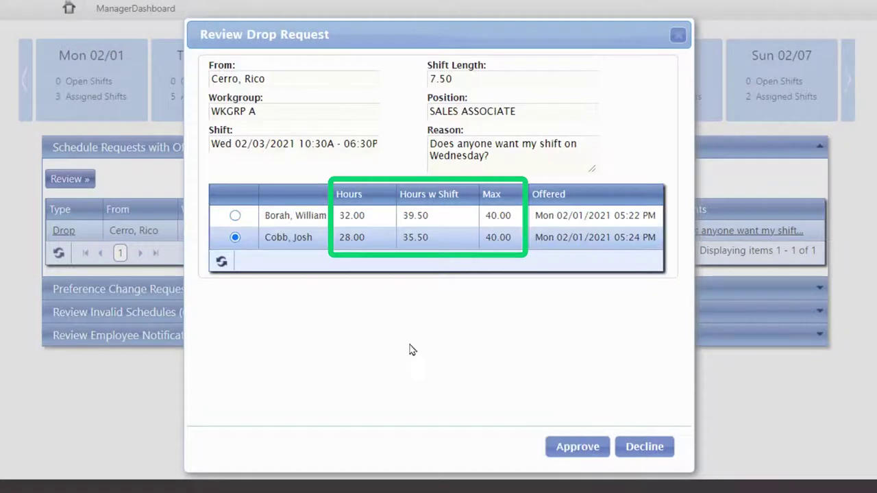
pyautogui.click(575, 448)
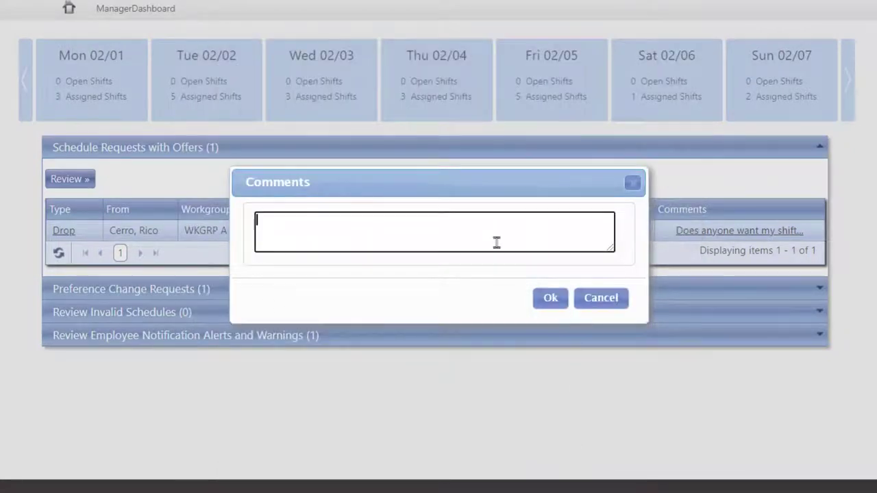
pyautogui.write('Reques')
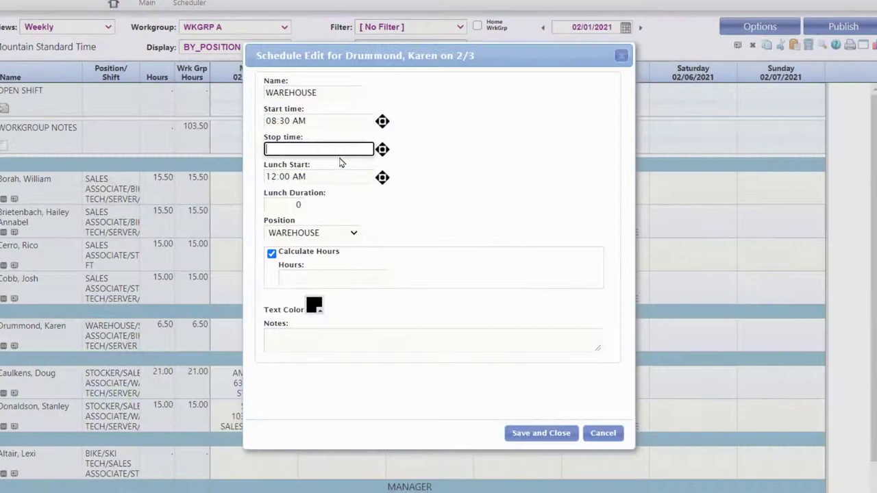
# Change the 2/3 warehouse shift's stop time to 04:45 PM and save it
pyautogui.press('Right')
pyautogui.press('Right')
pyautogui.press('p')
pyautogui.click(285, 204)
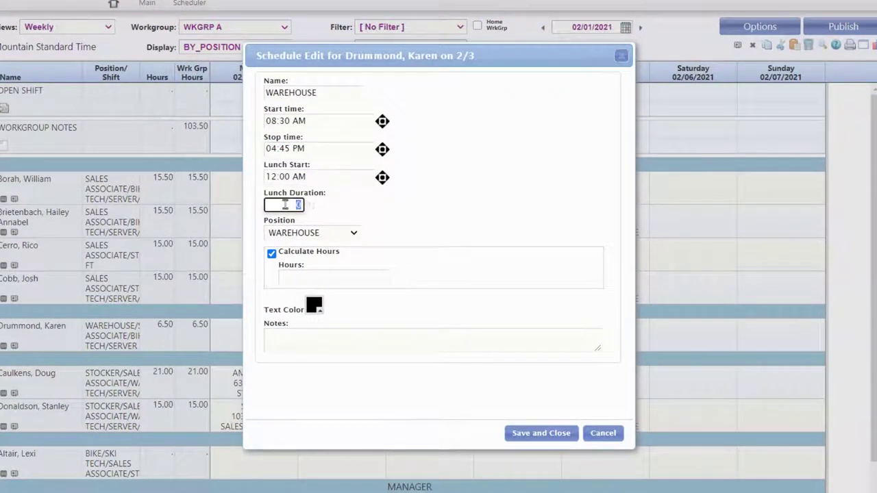
pyautogui.click(555, 433)
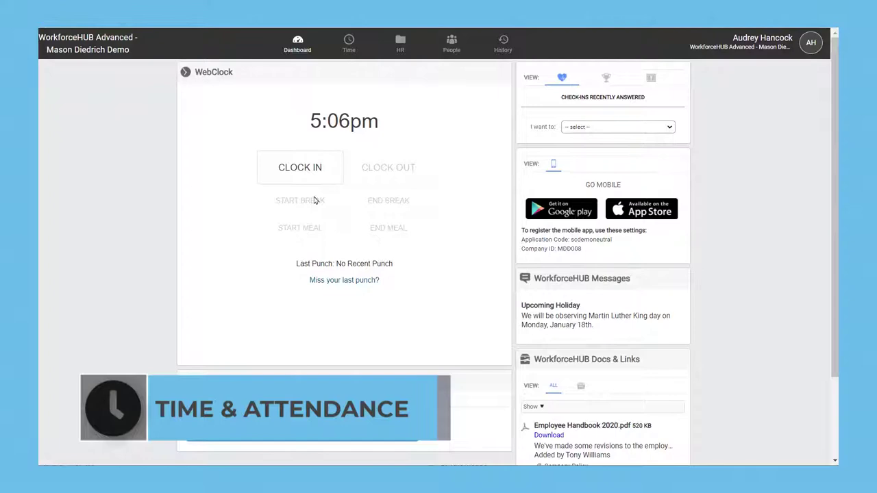
# Clock in on the WebClock dashboard at 5:06pm
pyautogui.click(302, 169)
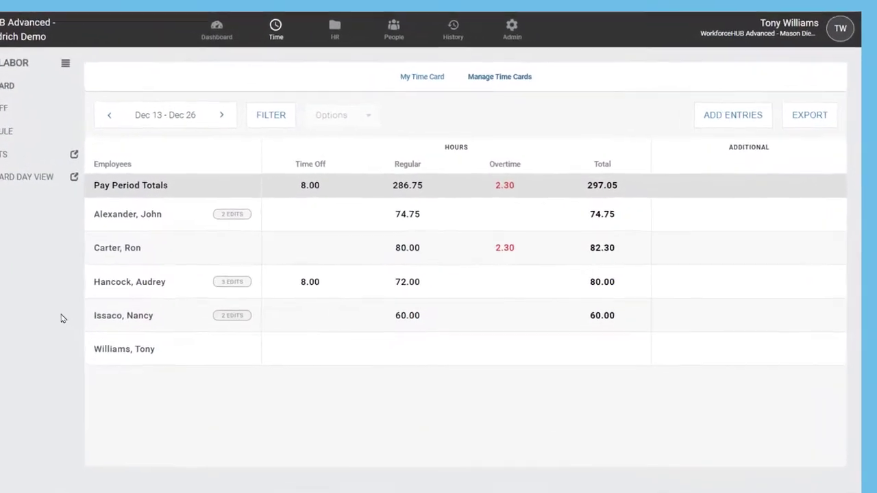
# Open the employee's pay period time card details and view the alerts for Thu, Jan 7
pyautogui.click(93, 263)
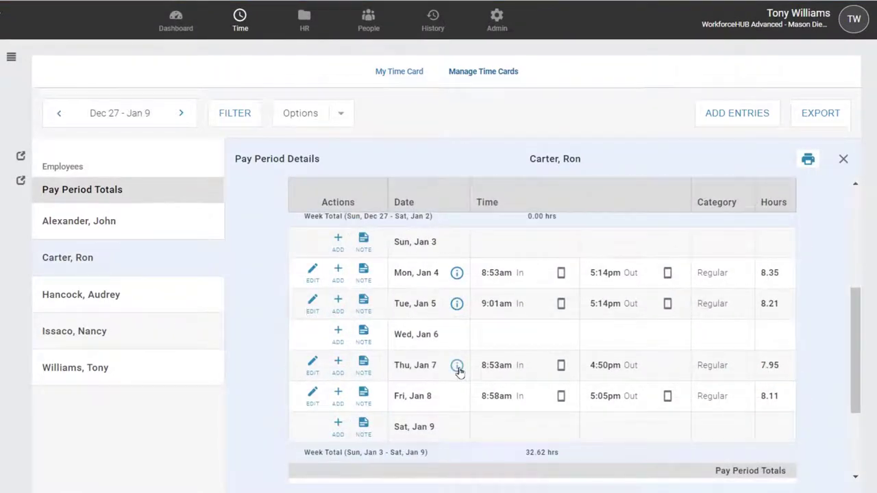
pyautogui.click(457, 368)
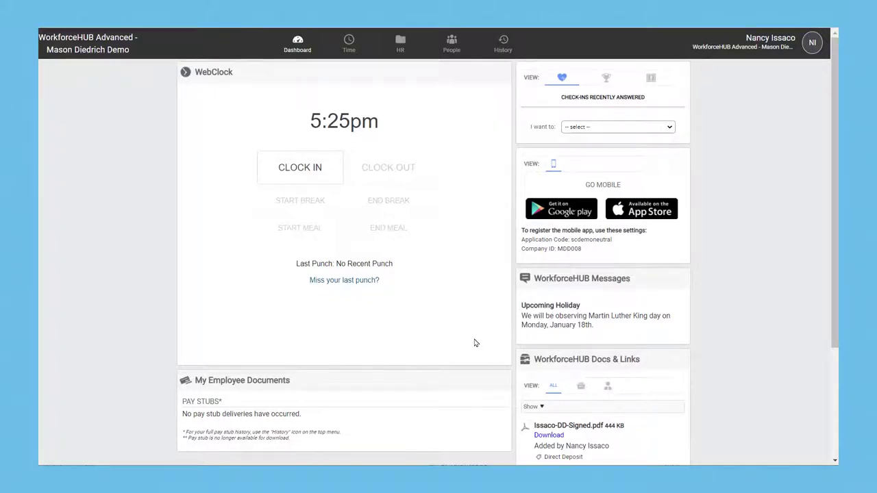
# Try clocking in as two different employees and ending a meal, triggering early and not-scheduled warnings
pyautogui.click(291, 175)
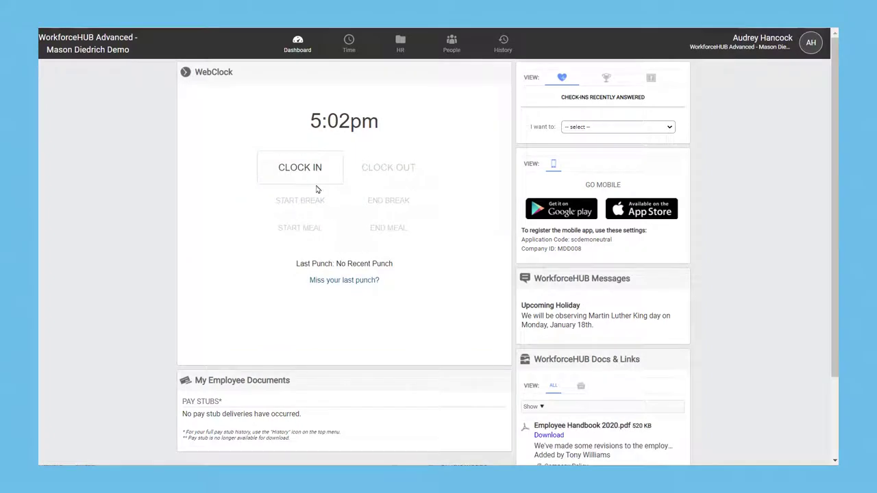
pyautogui.click(318, 189)
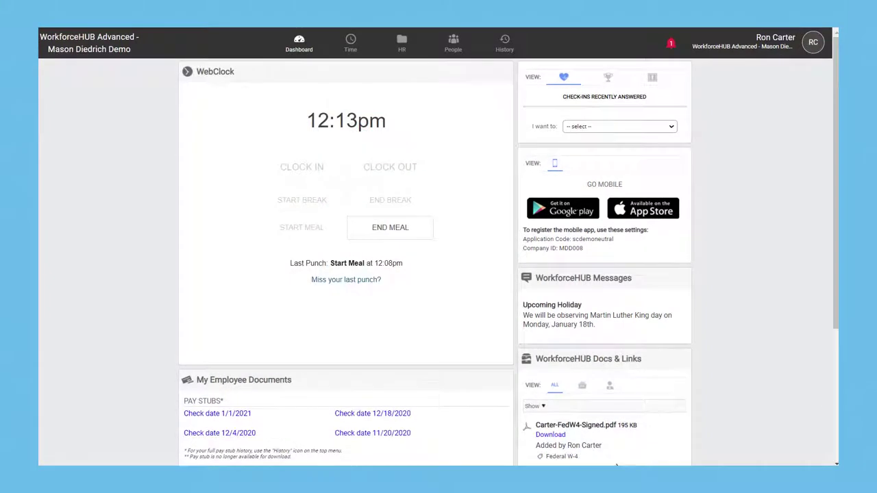
pyautogui.click(390, 227)
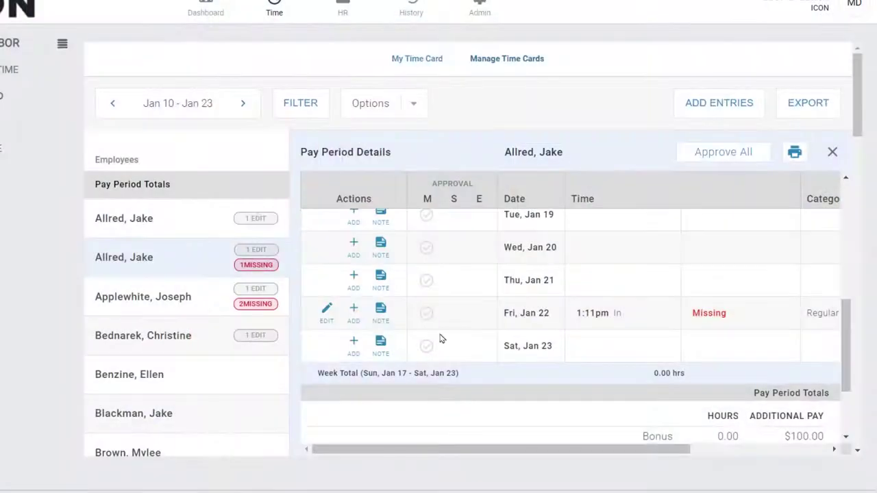
# Add the missing 8:30pm clock-out to Fri, Jan 22 ('Employee forgot to clock out') and approve all entries
pyautogui.click(332, 318)
pyautogui.click(704, 310)
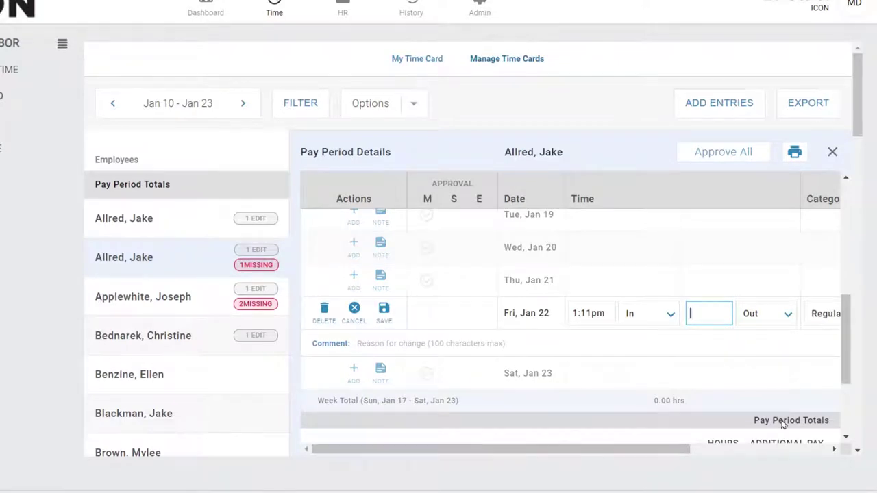
pyautogui.write('8:30pm')
pyautogui.click(478, 344)
pyautogui.write('Employee forgot to clock out')
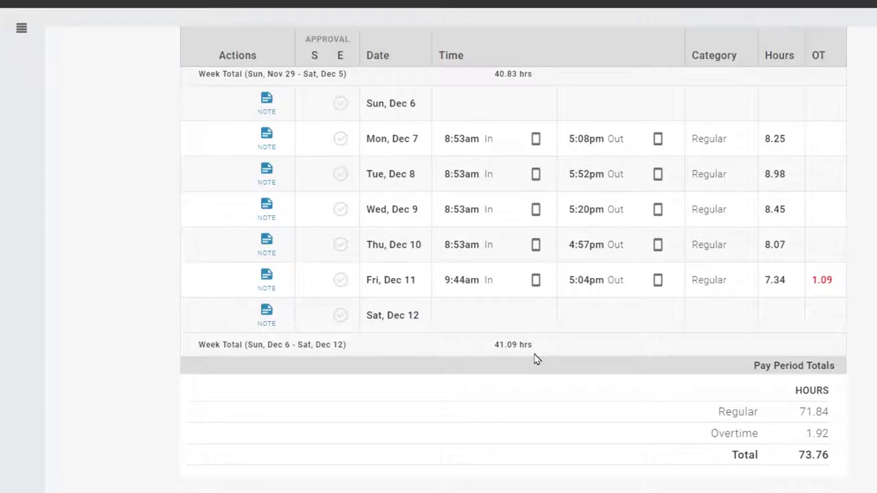
pyautogui.scroll(4, 535, 359)
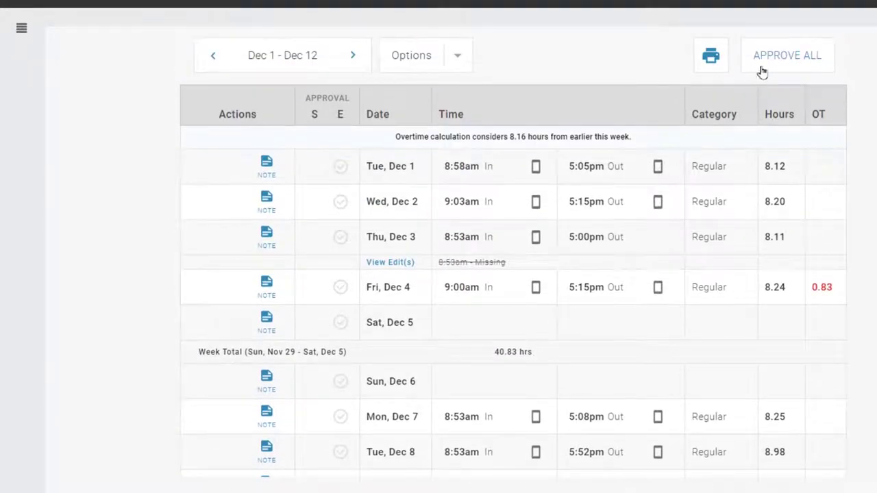
pyautogui.click(782, 55)
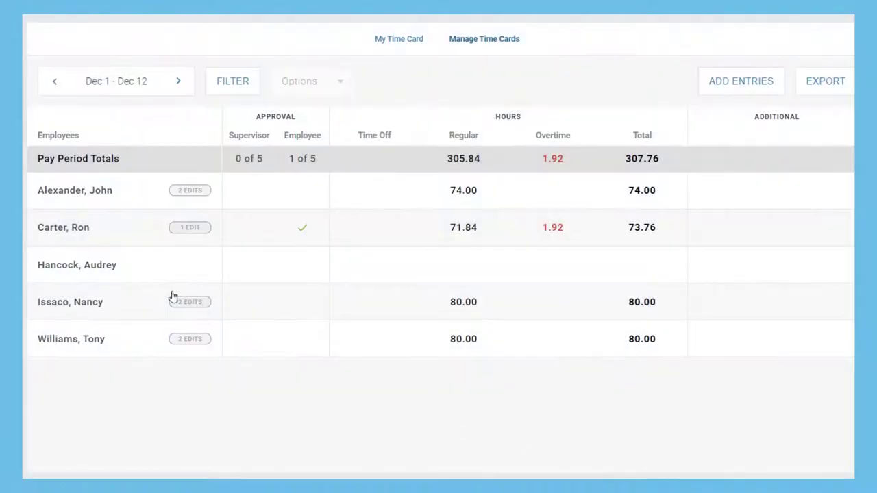
# Give supervisor approval to the one-edit employee's whole pay period time card
pyautogui.click(90, 236)
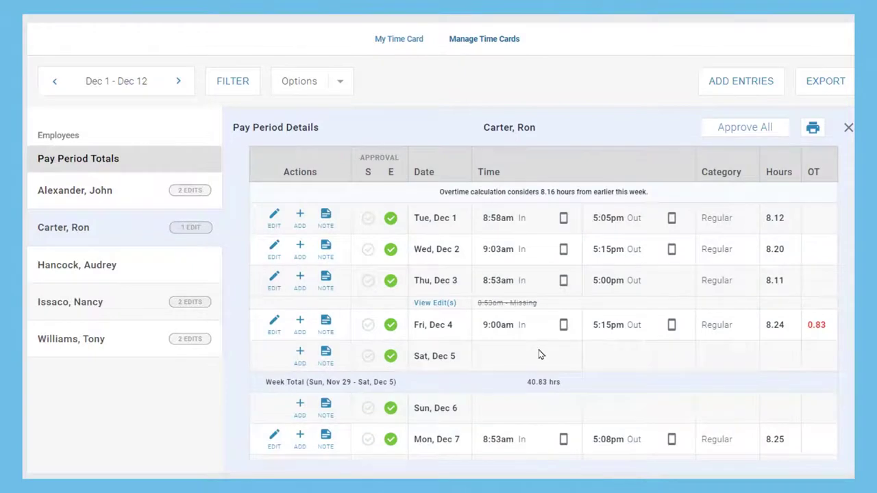
pyautogui.scroll(-5, 538, 354)
pyautogui.scroll(5, 538, 354)
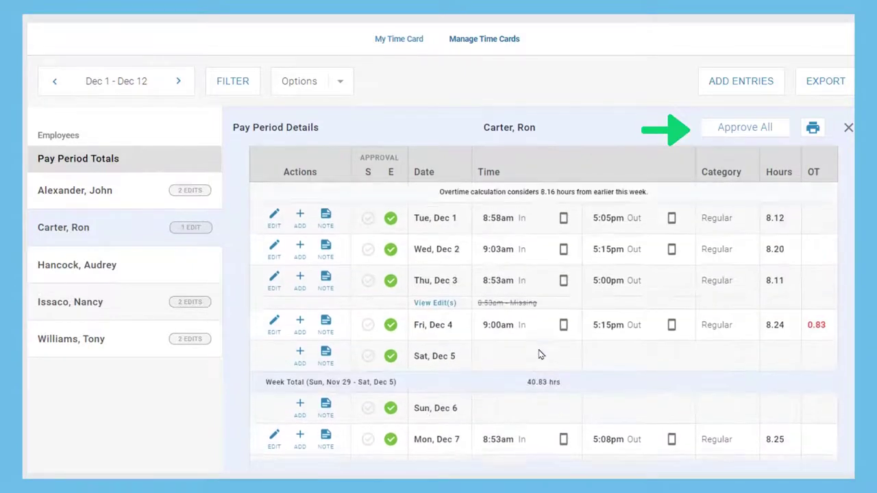
pyautogui.click(736, 130)
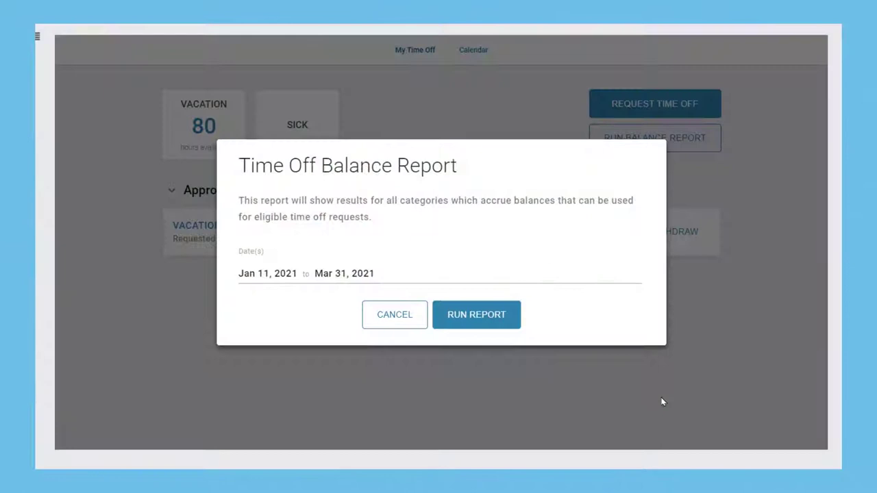
# Review time-off balances and the Feb 16 calendar, then request 8 hours of Vacation for Feb 16, 2021
pyautogui.click(497, 323)
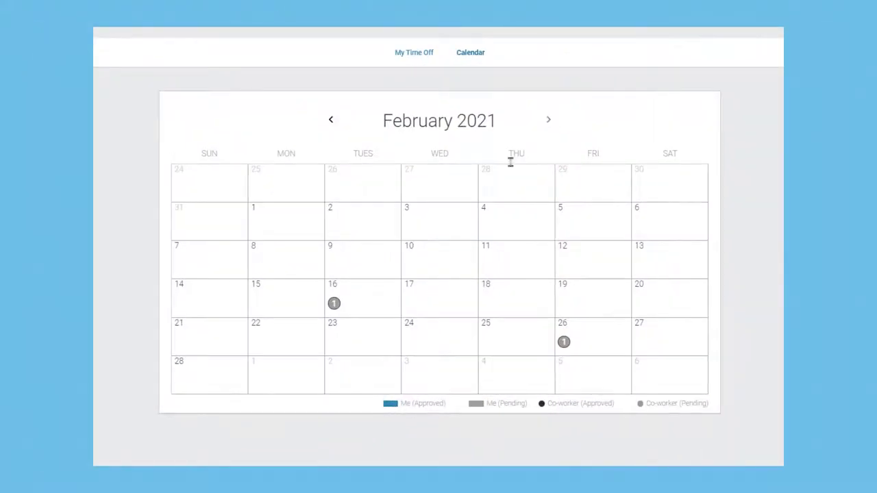
pyautogui.click(362, 305)
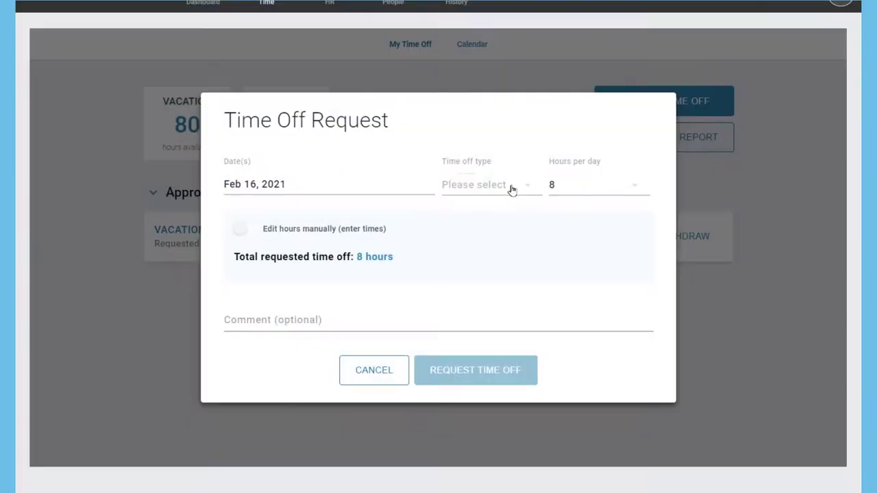
pyautogui.click(510, 190)
pyautogui.click(487, 212)
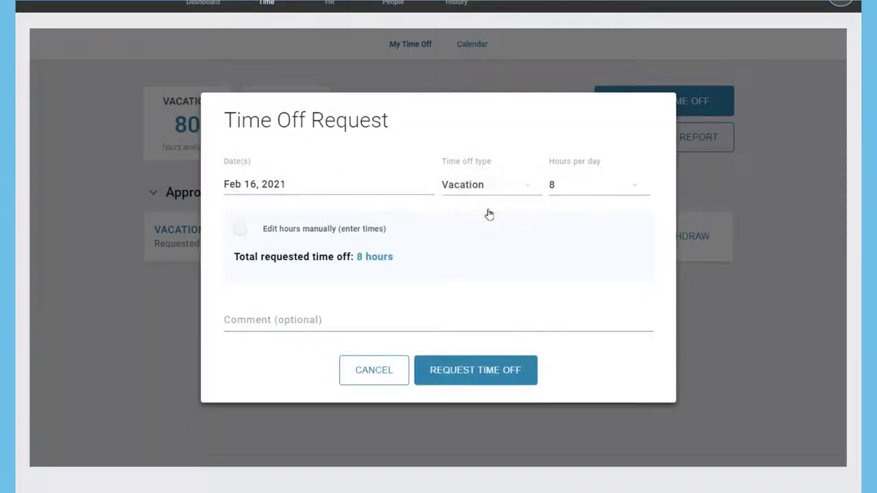
pyautogui.click(465, 384)
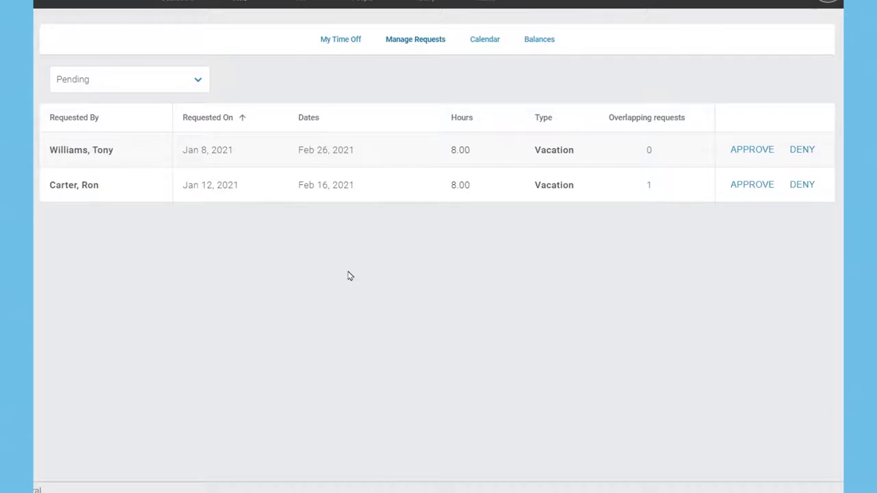
# Review the Feb 16 request's details, then open the employee's Feb 7–Feb 20 time card showing 8.00 Vacation hours
pyautogui.click(102, 198)
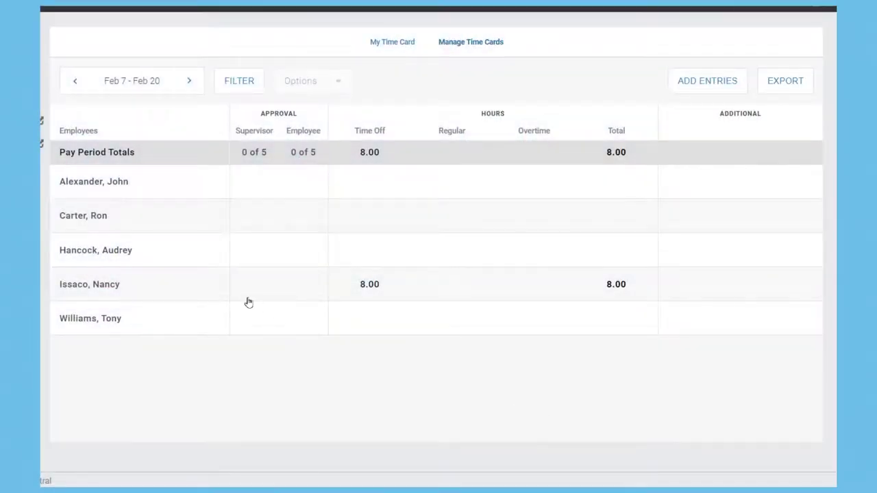
pyautogui.click(168, 286)
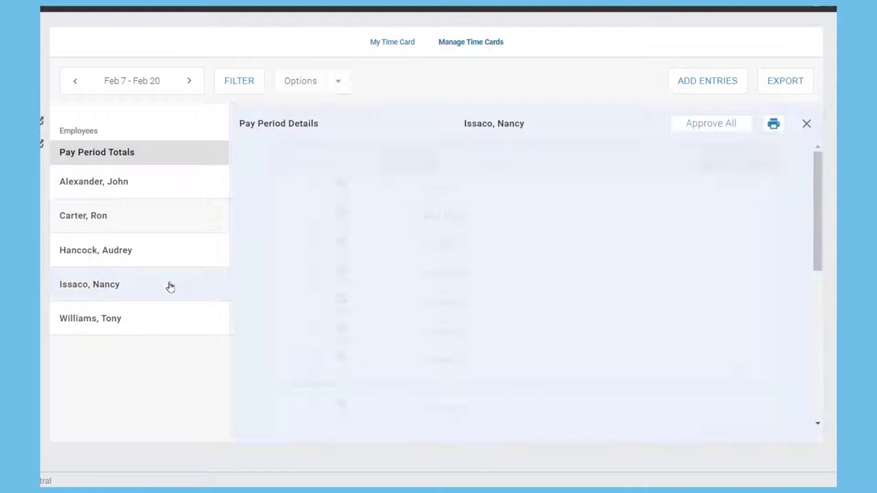
pyautogui.scroll(-3, 482, 330)
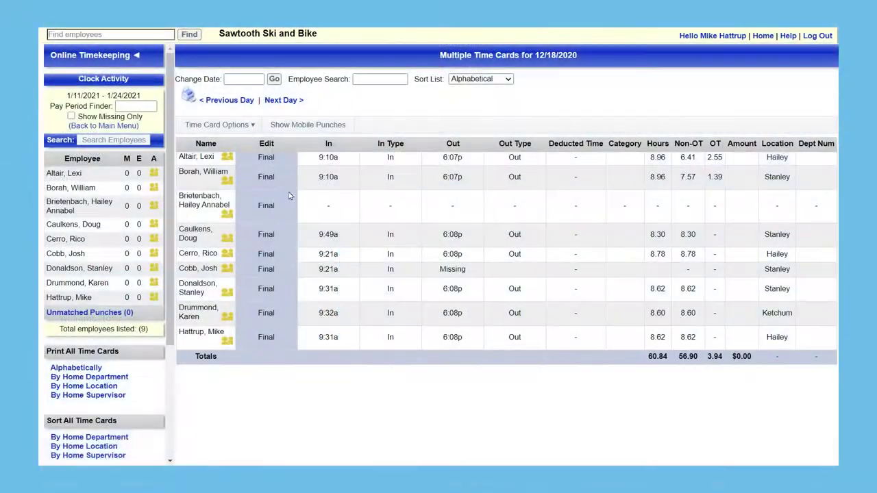
# View one employee's time card, then load every employee's time cards for 12/18/2020
pyautogui.click(200, 172)
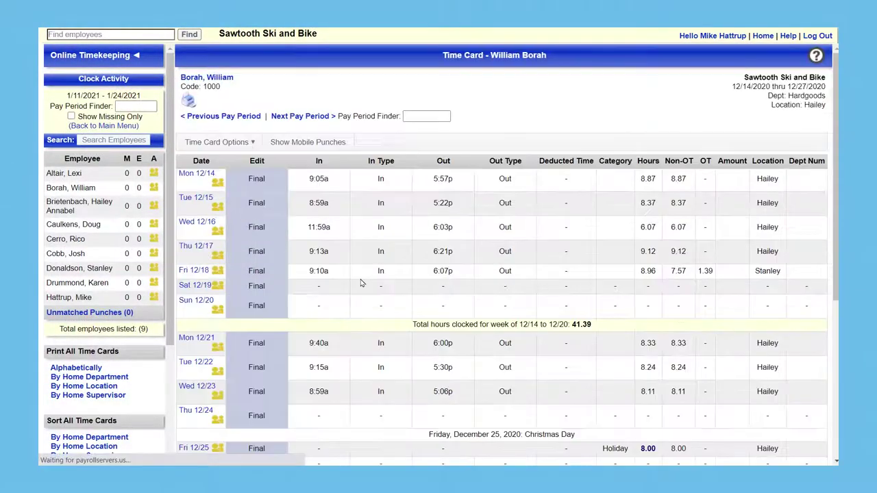
pyautogui.scroll(-5, 444, 271)
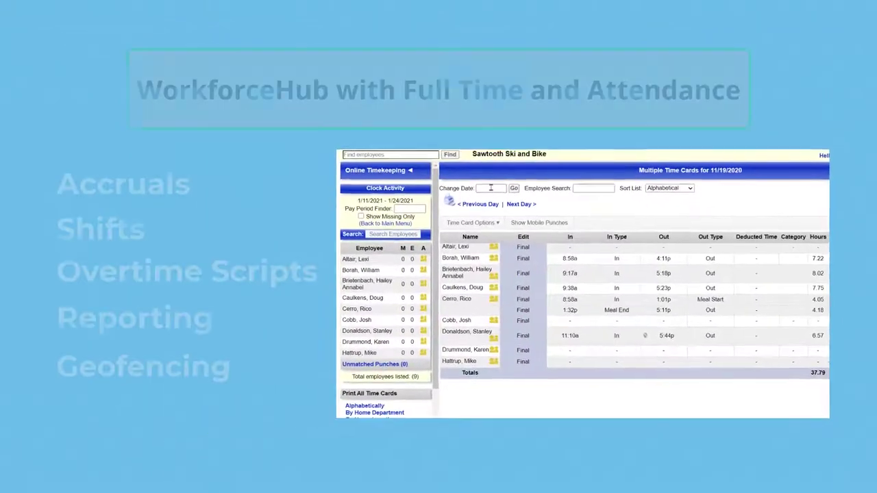
pyautogui.click(490, 188)
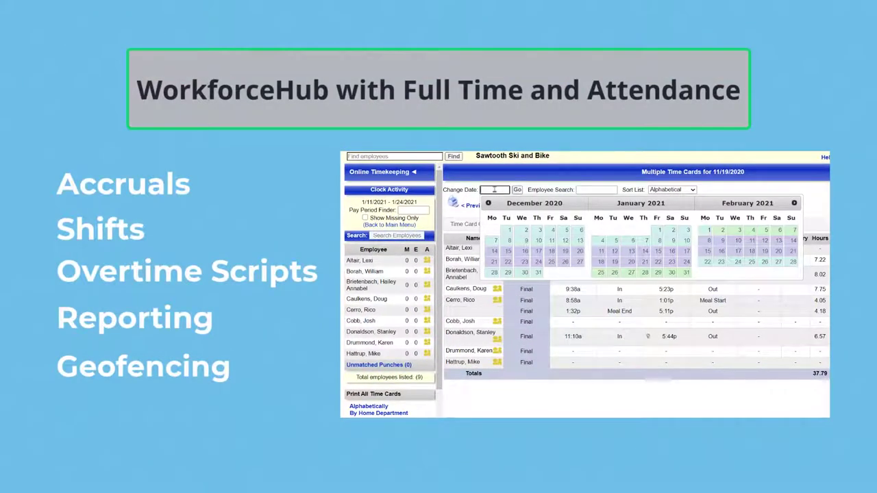
pyautogui.click(551, 252)
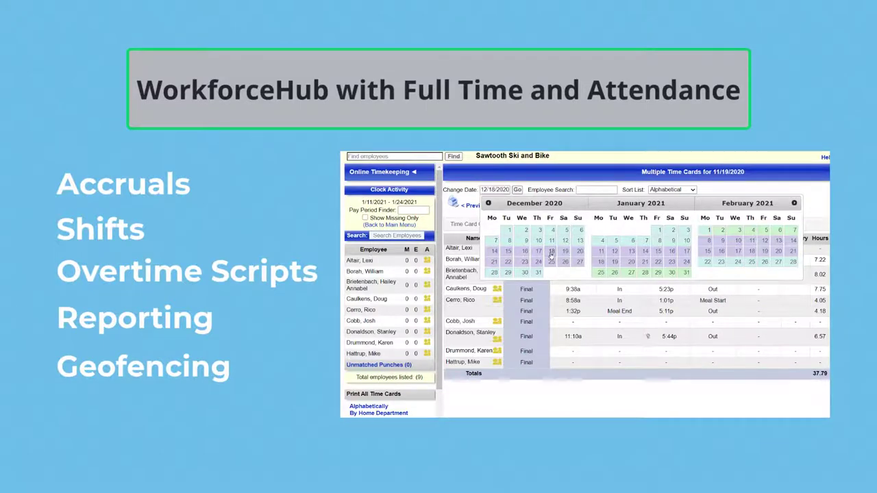
pyautogui.click(517, 189)
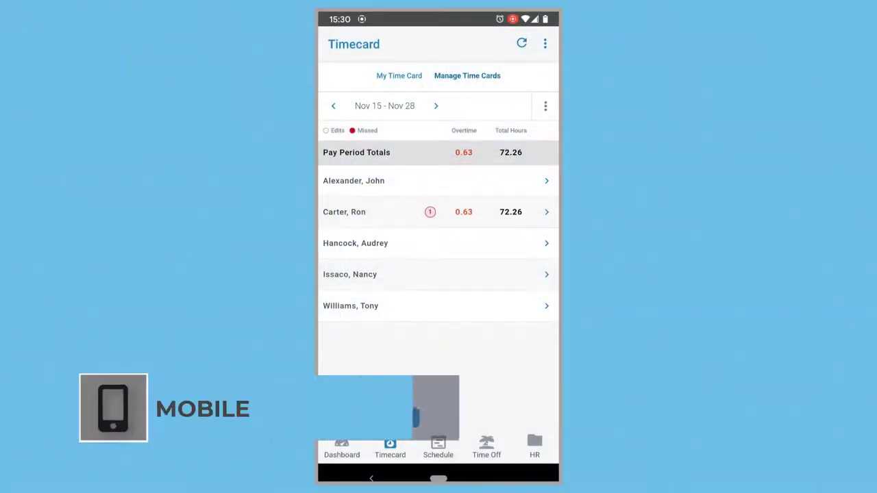
# Enter 5:00pm as the missing clock-out time on the employee's Mon, Nov 16 entry
pyautogui.click(344, 212)
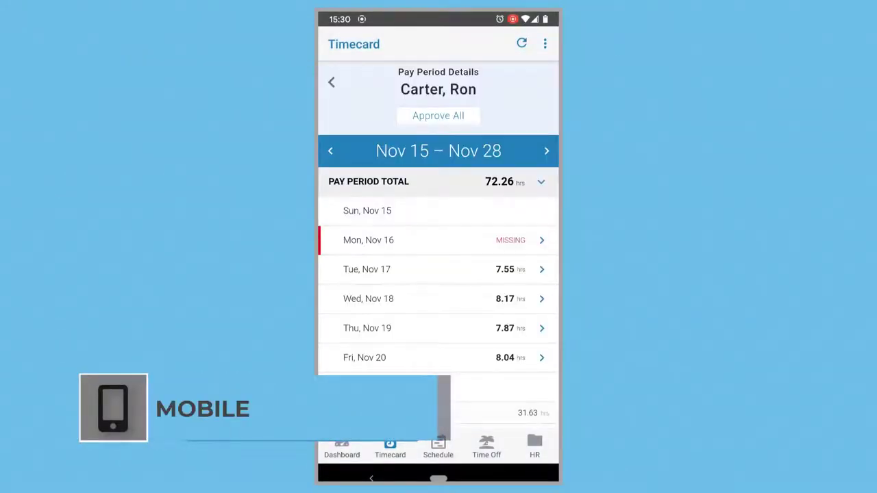
pyautogui.click(438, 240)
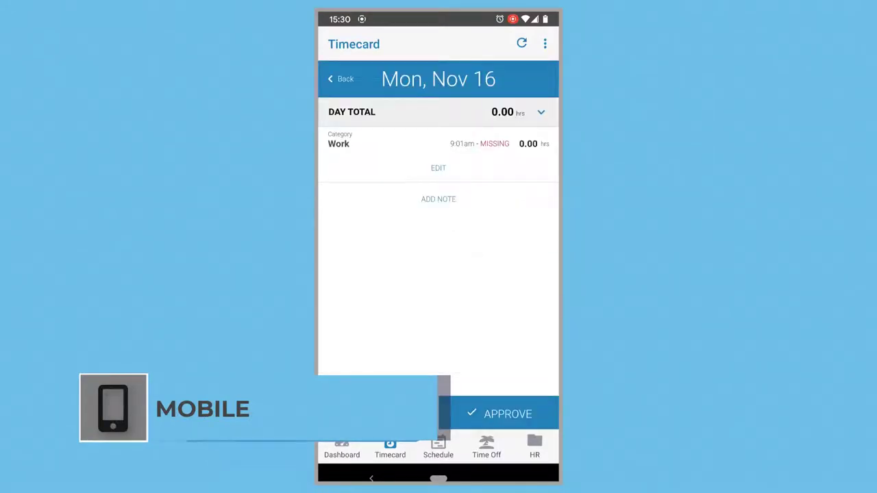
pyautogui.click(439, 168)
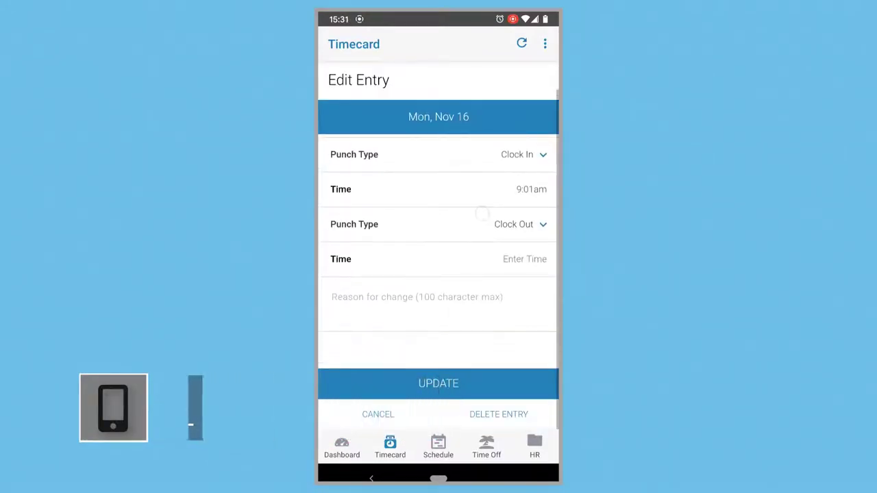
pyautogui.click(525, 259)
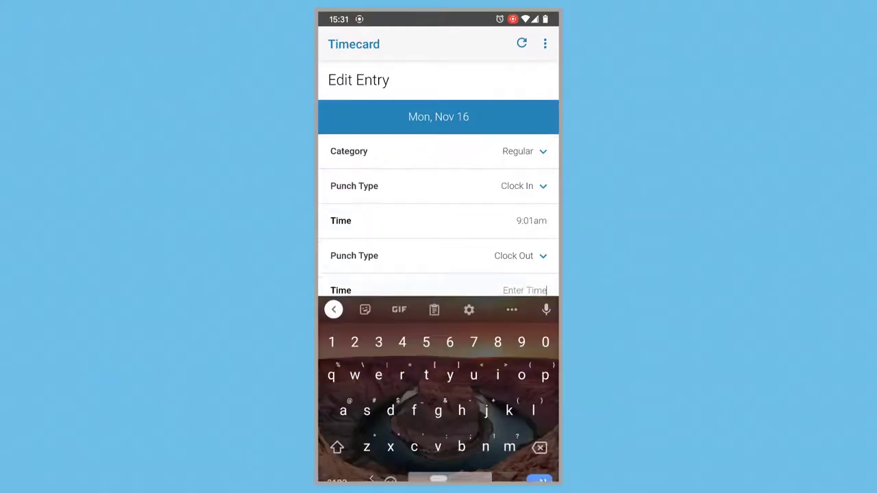
pyautogui.write('5')
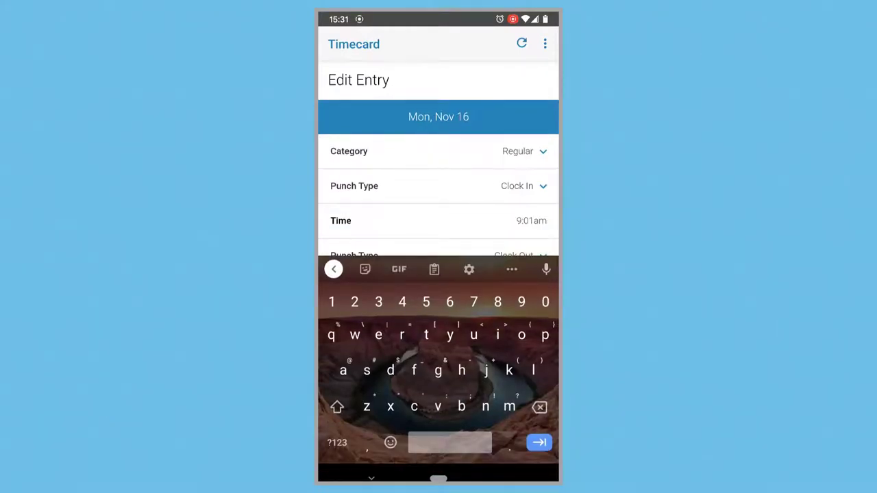
pyautogui.write('vp')
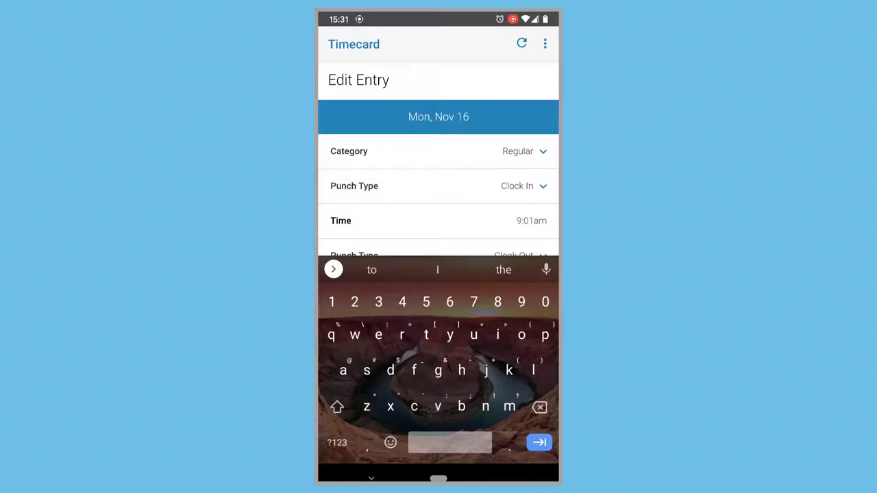
pyautogui.write('m')
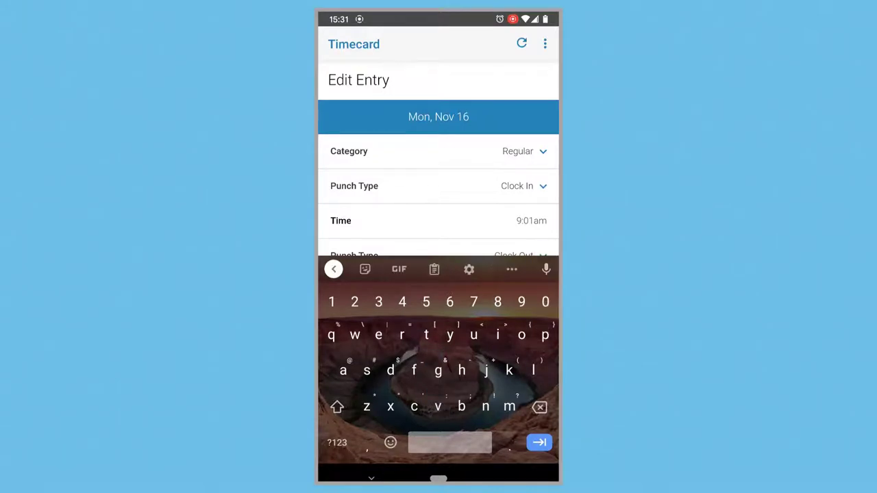
pyautogui.press('Escape')
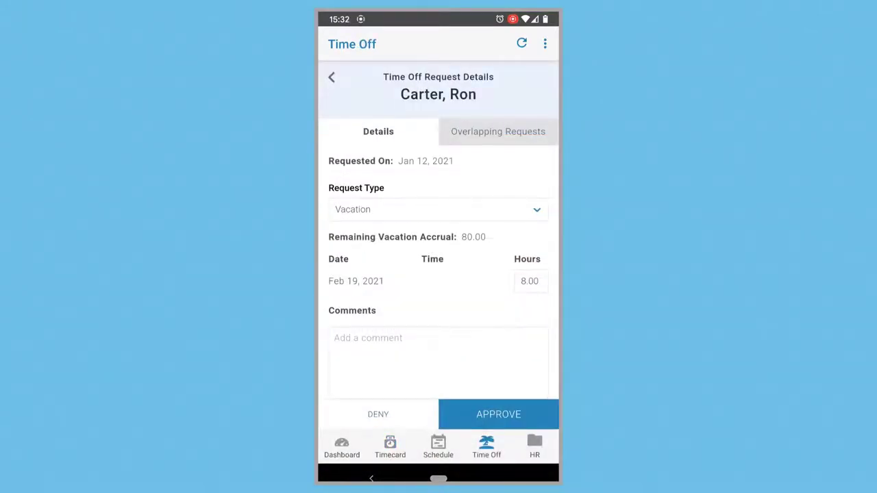
# Check the Overlapping Requests tab for the Feb 19 vacation request
pyautogui.click(510, 132)
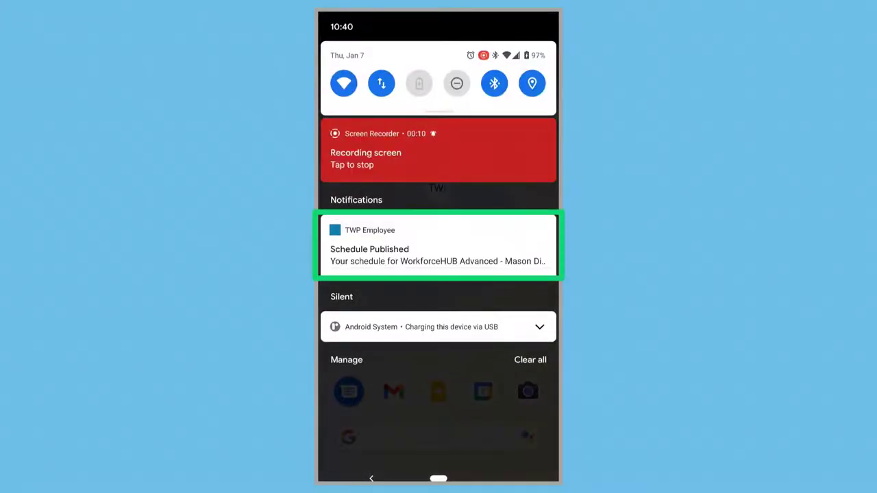
# Open the published schedule, unlock HR documents with the account password, and view the 1/1/2021 pay stub
pyautogui.click(463, 245)
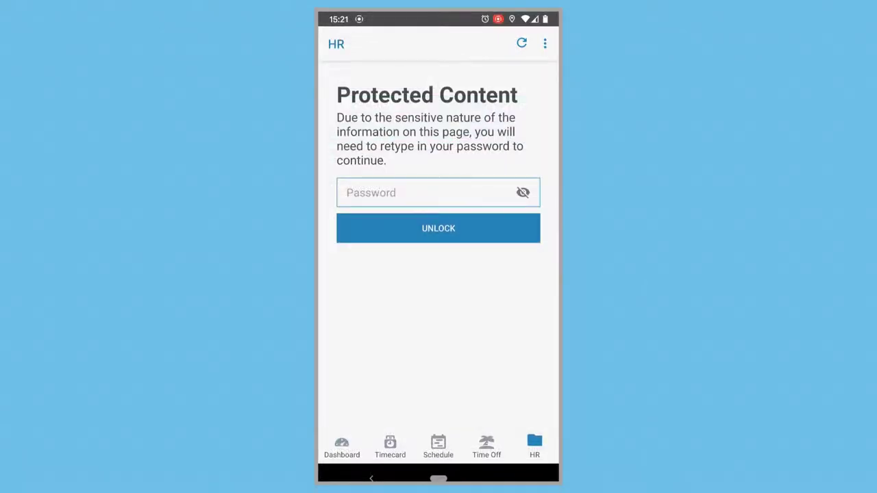
pyautogui.click(425, 192)
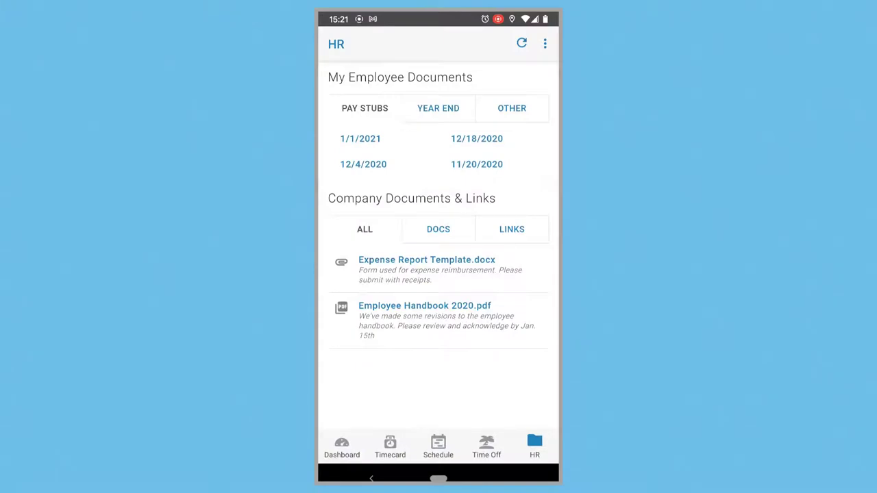
pyautogui.click(361, 138)
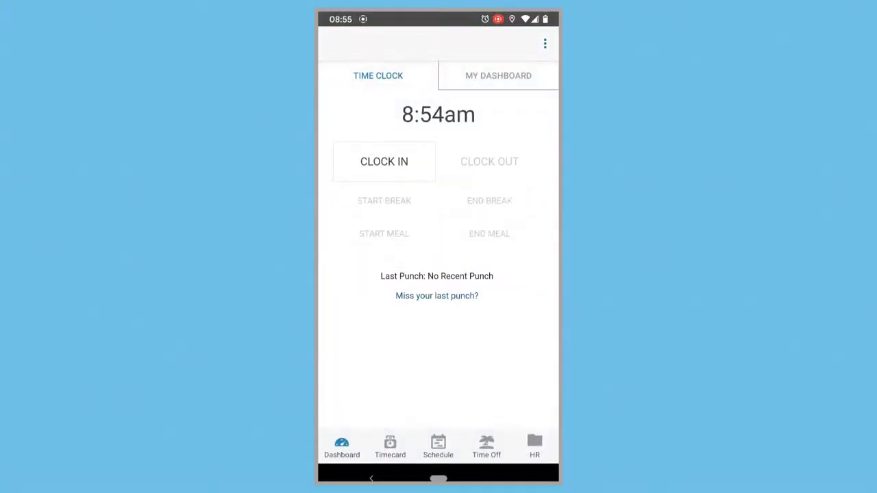
# Clock in on the mobile app, then center the punch map on the last employee's outside-geofence punch
pyautogui.click(380, 161)
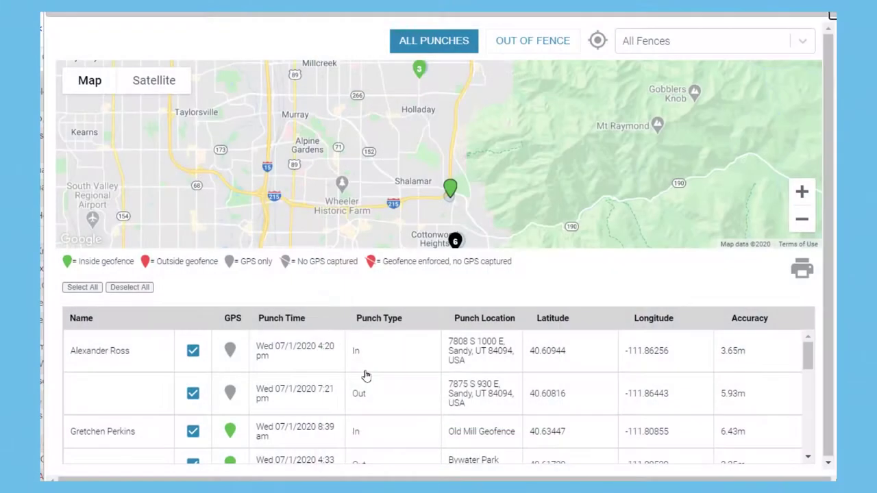
pyautogui.scroll(-2, 365, 375)
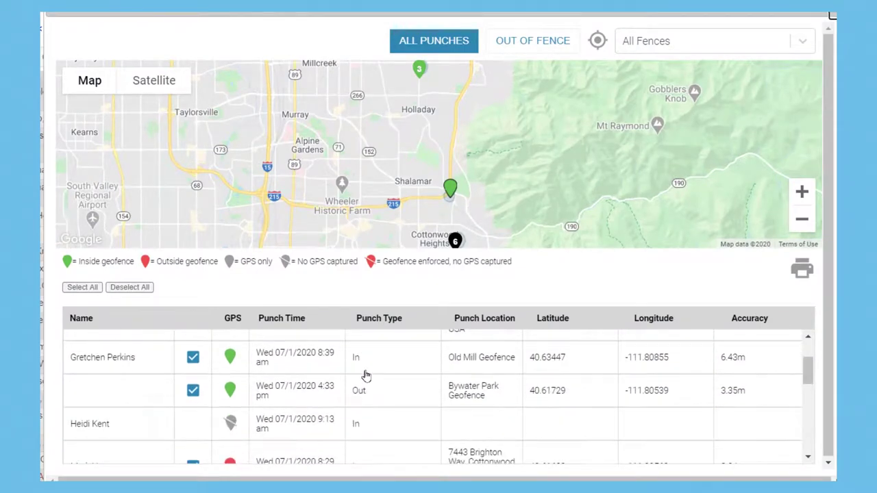
pyautogui.scroll(-2, 365, 376)
pyautogui.scroll(-2, 365, 375)
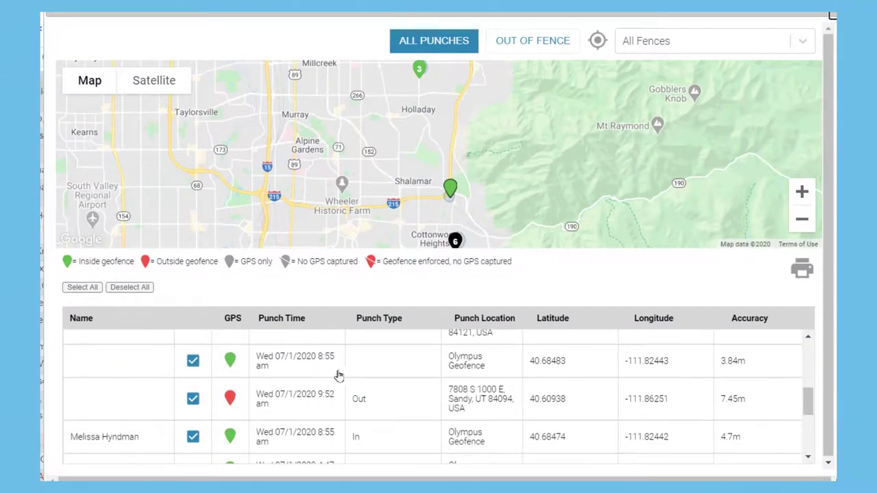
pyautogui.scroll(-2, 333, 375)
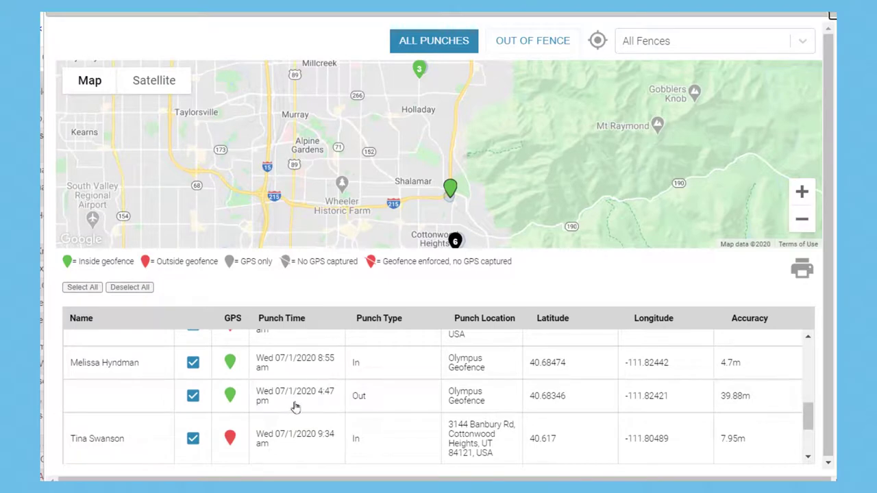
pyautogui.click(263, 441)
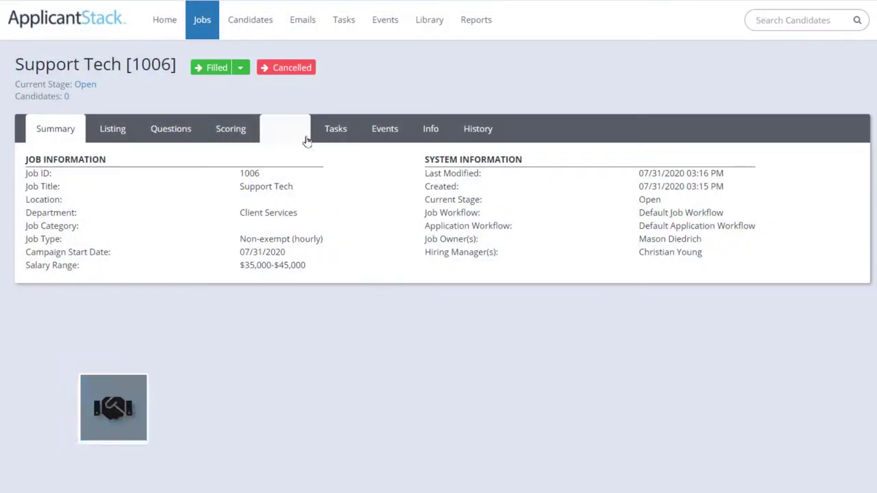
# Show the Support Tech [1006] job's Launch page with its job-board posting options
pyautogui.click(285, 130)
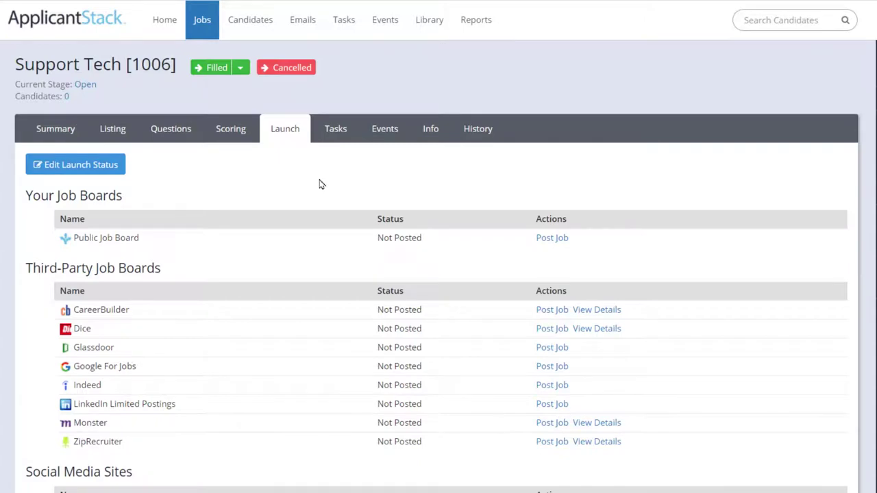
# Open the Support Tech posting on the public job board and start an application
pyautogui.click(550, 239)
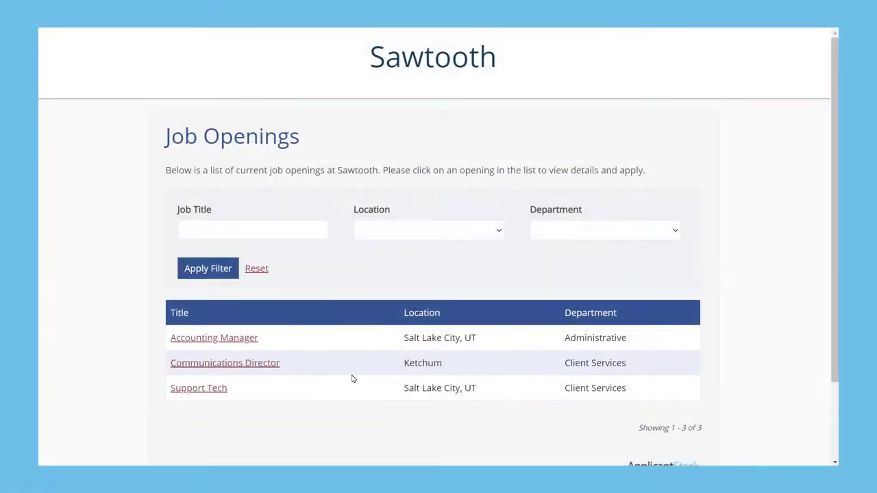
pyautogui.click(203, 388)
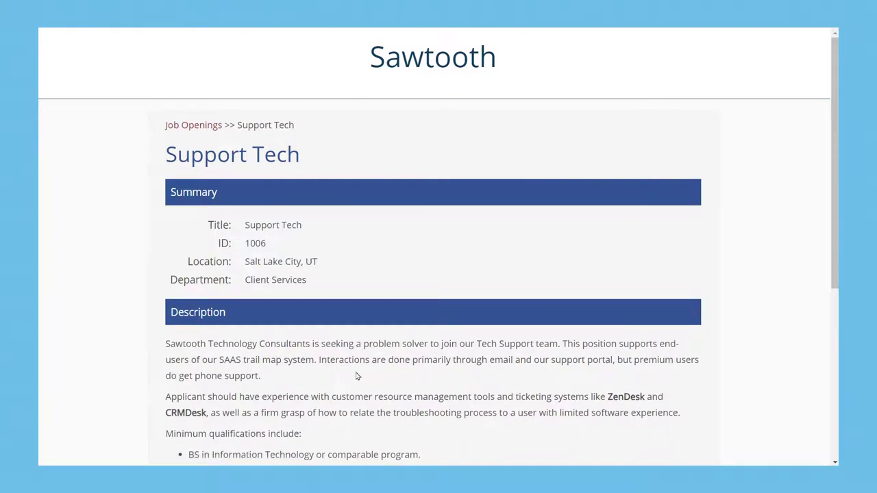
pyautogui.scroll(-4, 356, 376)
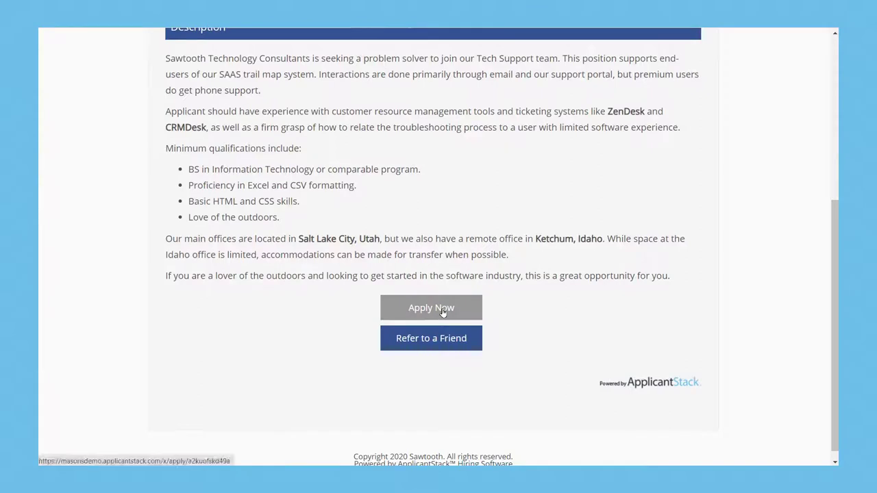
pyautogui.click(442, 311)
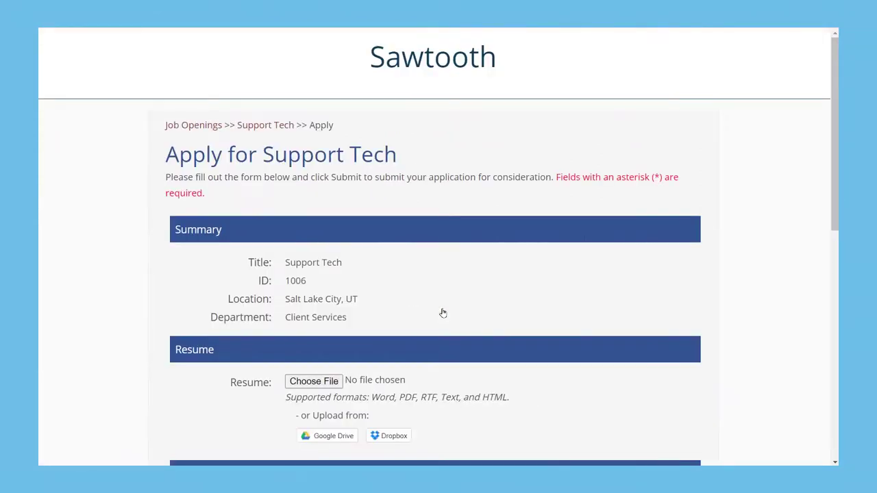
# Attach Resume 3.docx and paste in a cover letter
pyautogui.click(321, 386)
pyautogui.click(259, 66)
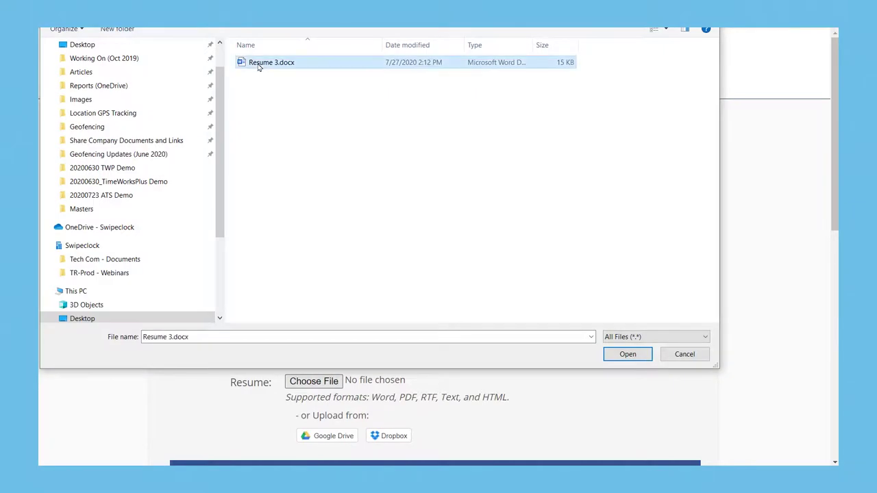
pyautogui.doubleClick(259, 67)
pyautogui.scroll(-1, 199, 435)
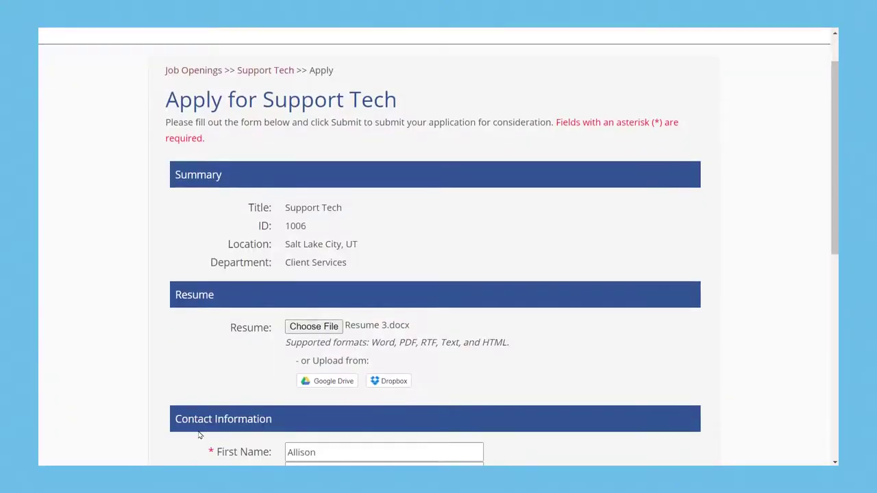
pyautogui.scroll(-5, 199, 435)
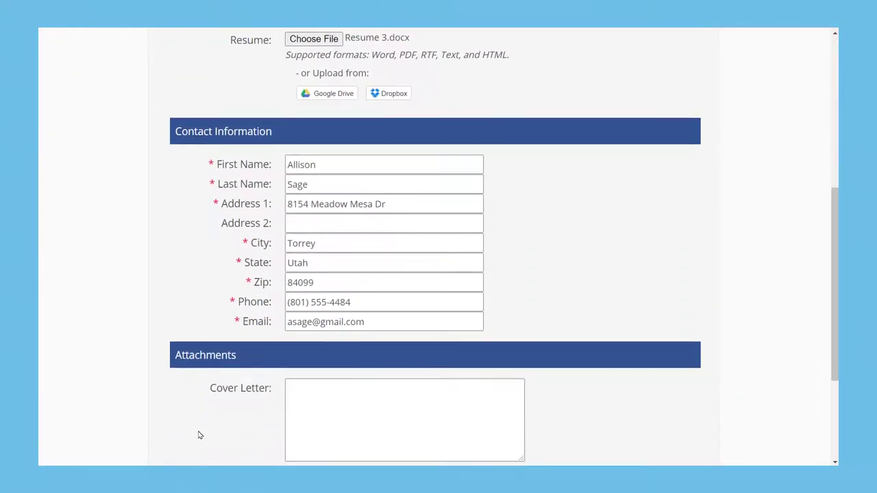
pyautogui.click(337, 411)
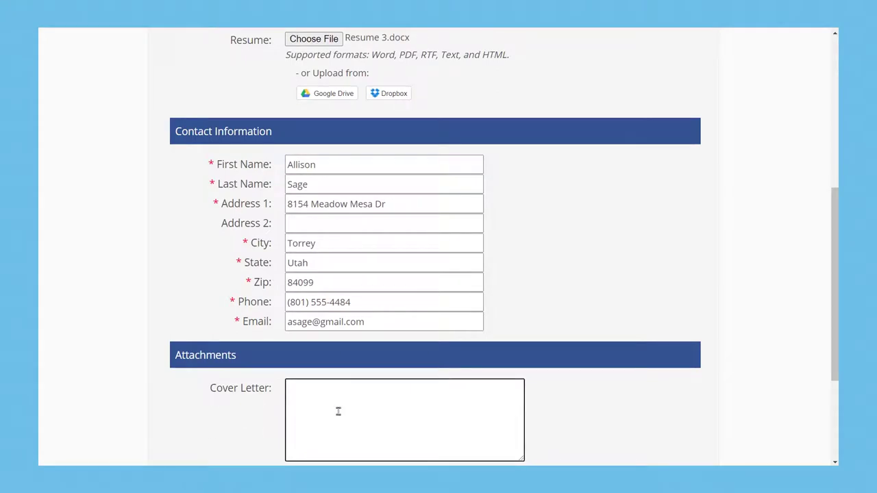
pyautogui.hotkey('ctrl', 'v')
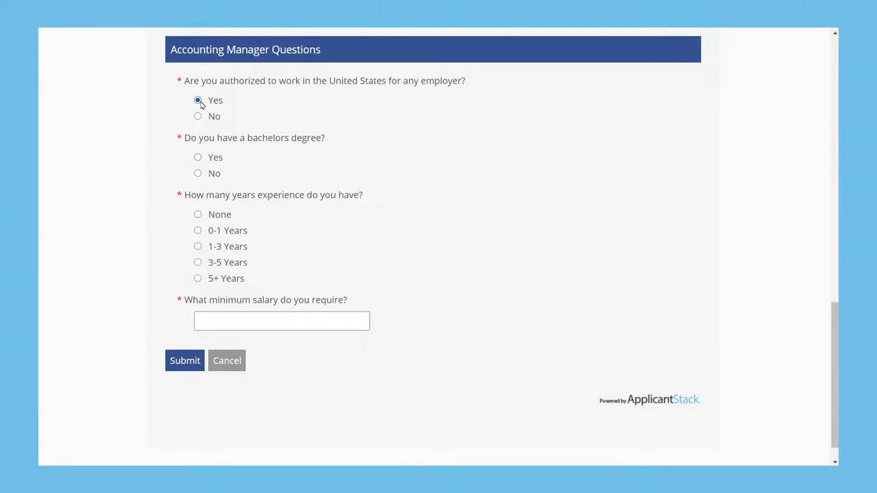
# Answer yes to the bachelor's degree question, enter 40,000 salary, and open the applicant record from the notification email
pyautogui.click(198, 159)
pyautogui.click(223, 325)
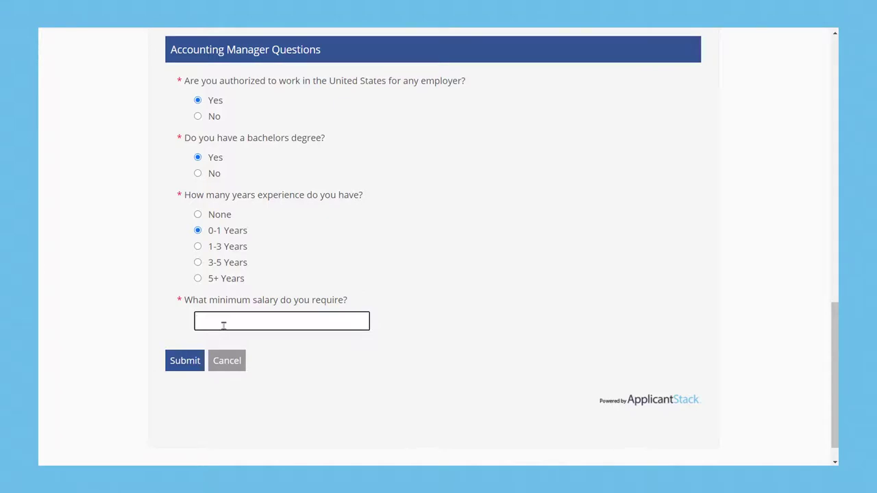
pyautogui.write('40,')
pyautogui.write('000')
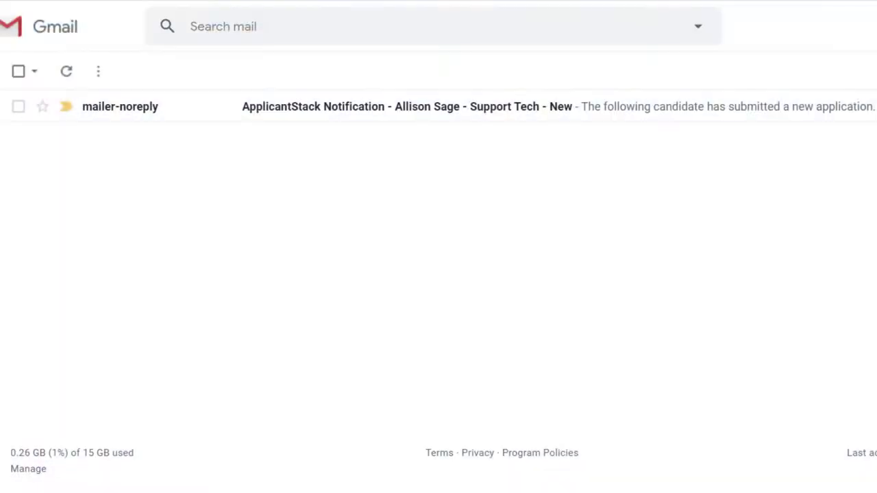
pyautogui.click(370, 108)
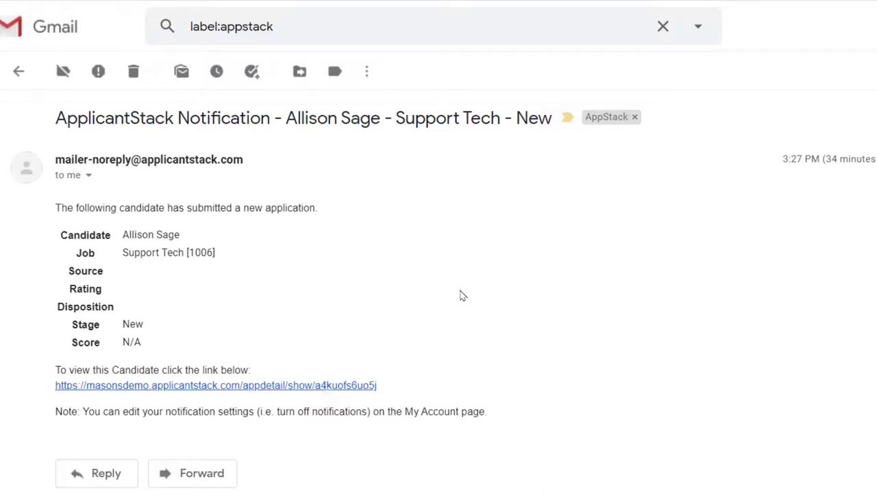
pyautogui.click(328, 387)
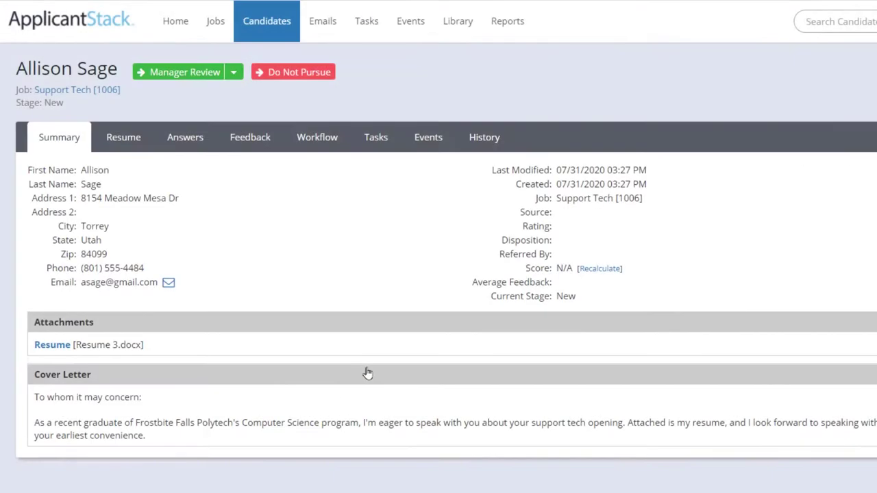
pyautogui.click(52, 346)
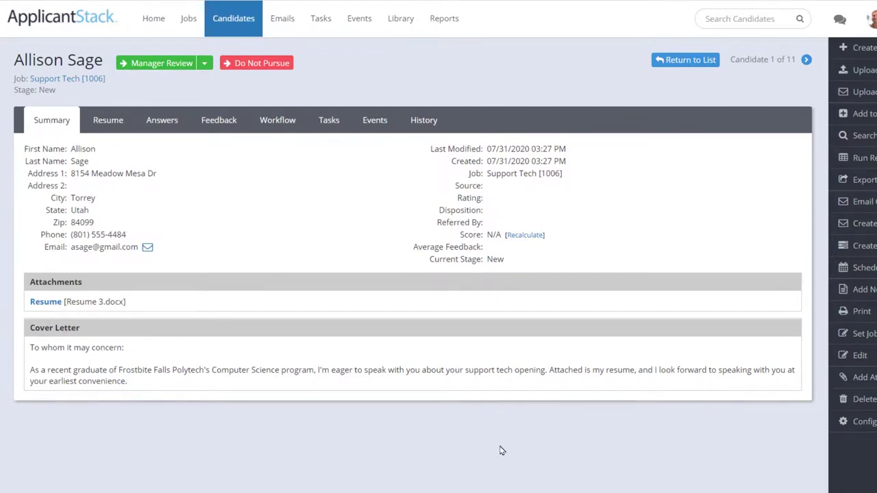
# Advance the Support Tech applicant from New to Manager Review and confirm the stage change
pyautogui.click(160, 66)
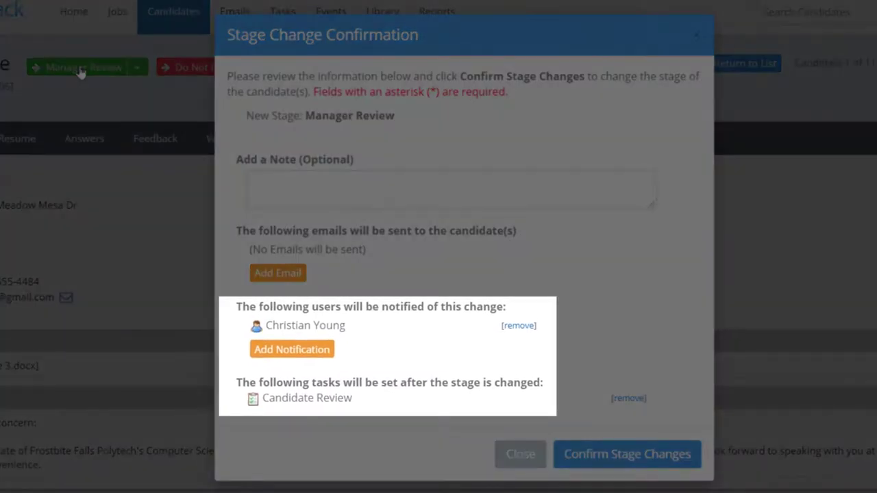
pyautogui.click(647, 456)
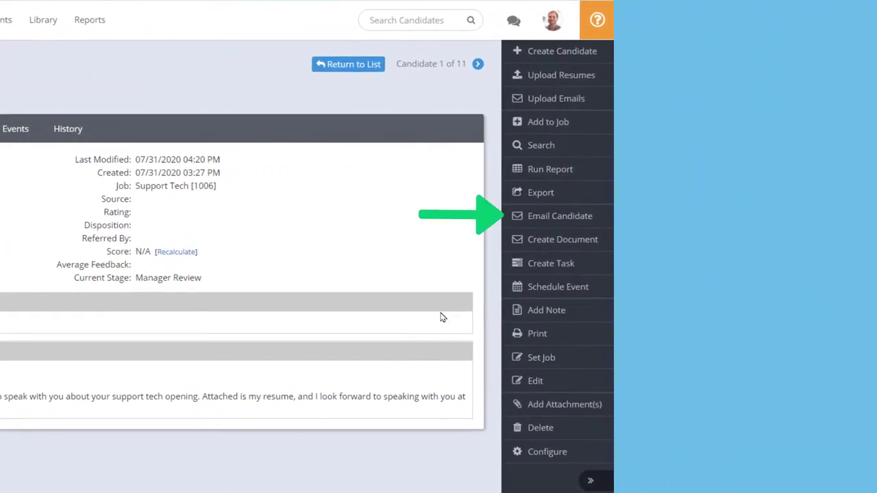
# Start an email to the candidate with the subject 'Delay in next step'
pyautogui.click(542, 218)
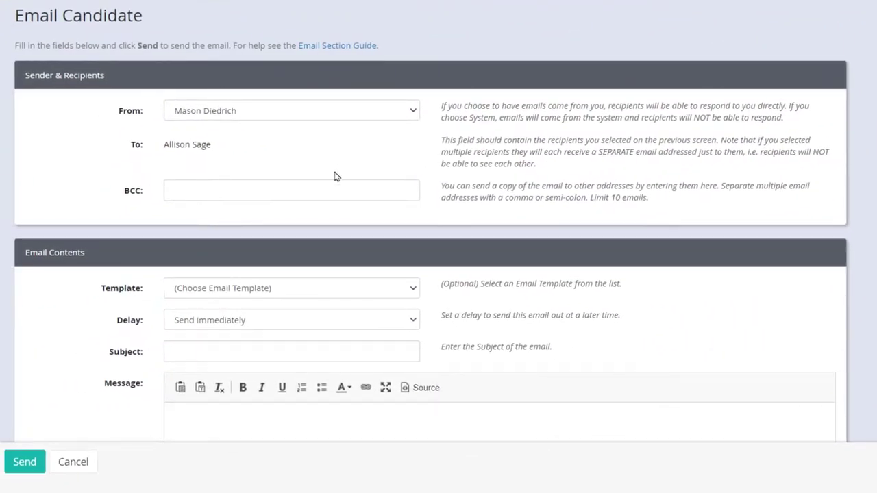
pyautogui.click(266, 356)
pyautogui.write('Delay in next step')
pyautogui.press('Tab')
# Greet the applicant by name, thank them for their interest, and enter 8:30pm as Fri, Jan 22's clock-out
pyautogui.write('Hi Allison,')
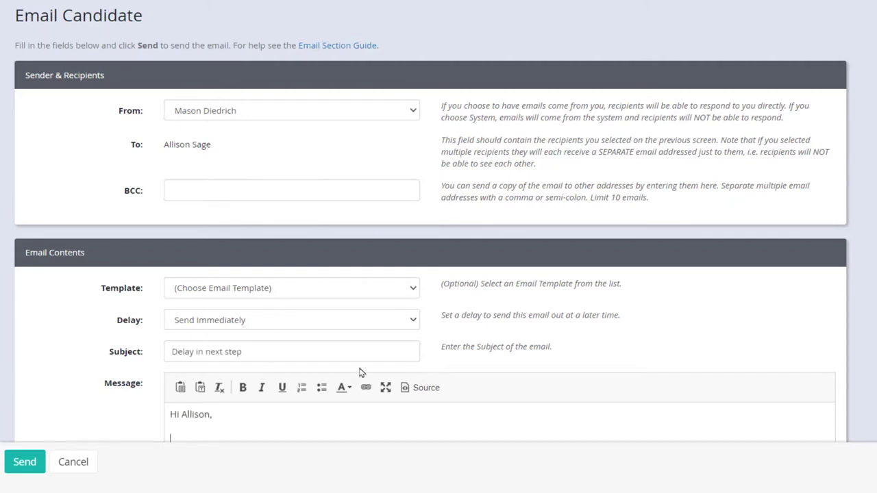
pyautogui.scroll(-2, 326, 373)
pyautogui.write('Thanks for ')
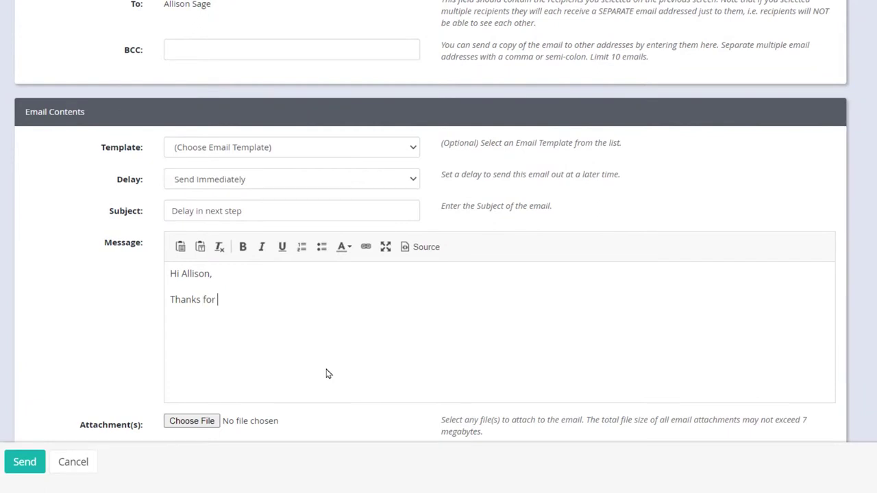
pyautogui.write('your interest in the position. I just')
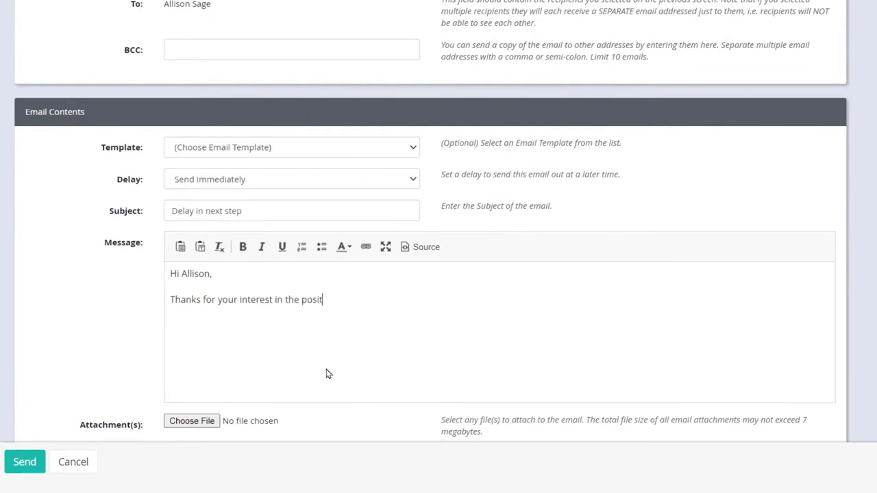
pyautogui.write(' wanted to')
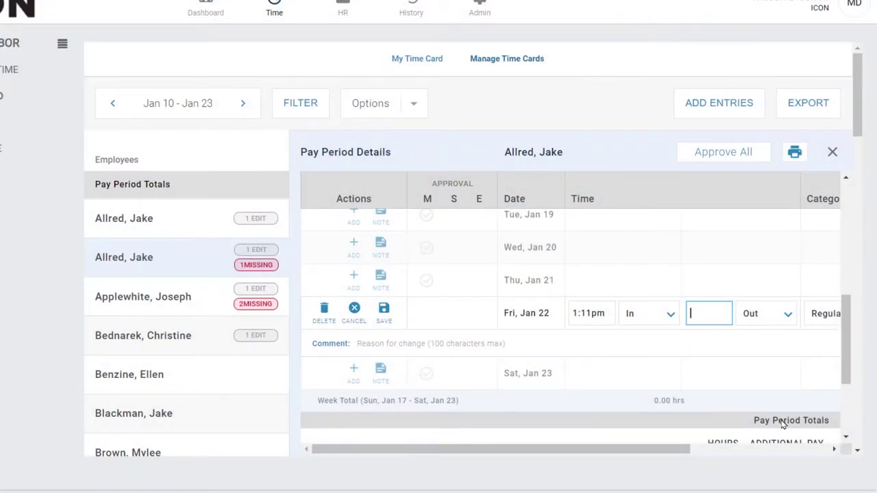
pyautogui.write('8:30pm')
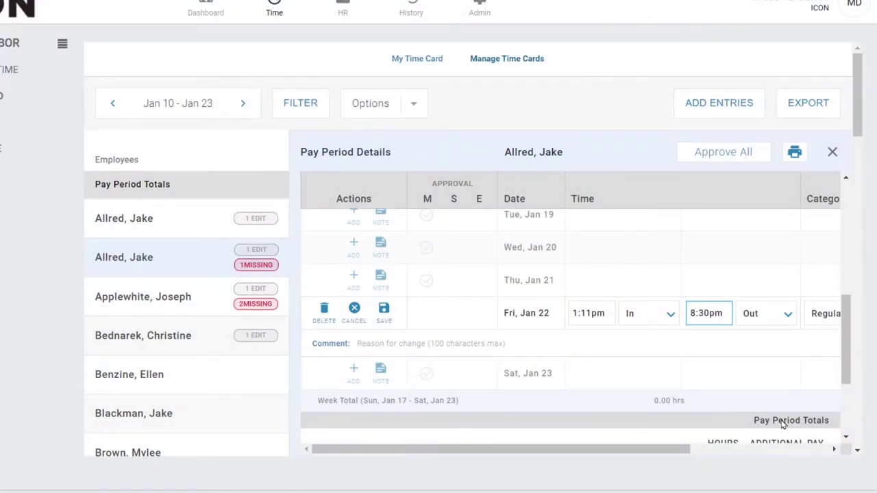